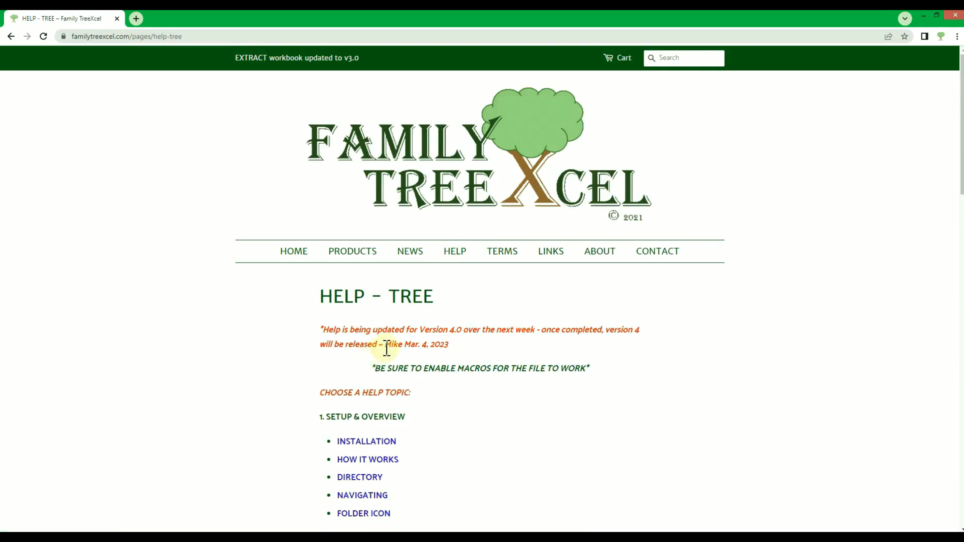
pyautogui.scroll(-3, 387, 347)
pyautogui.scroll(-2, 387, 357)
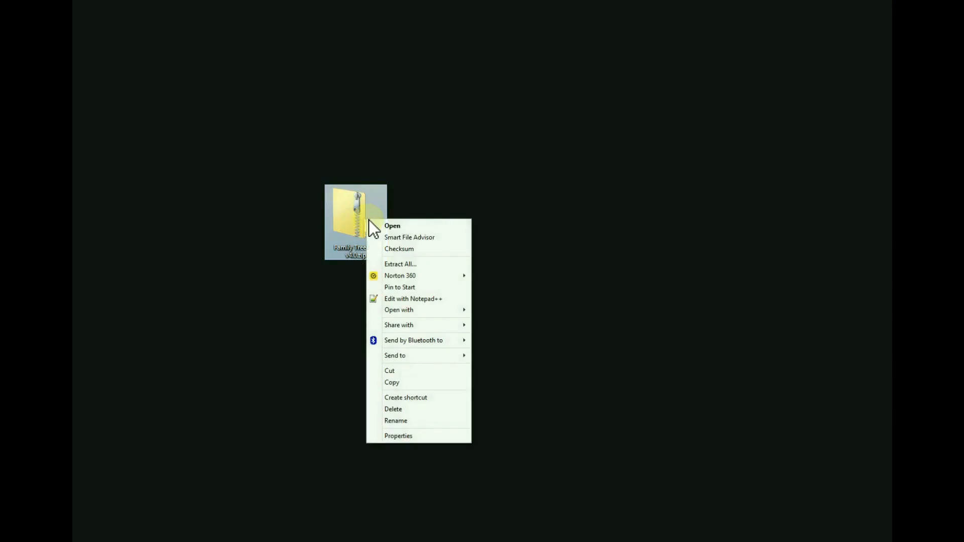
# Step: Extract the Family TreeXcel v4.0 zip without showing the extracted files, and place the extracted folder beside the zip on the desktop
pyautogui.click(411, 262)
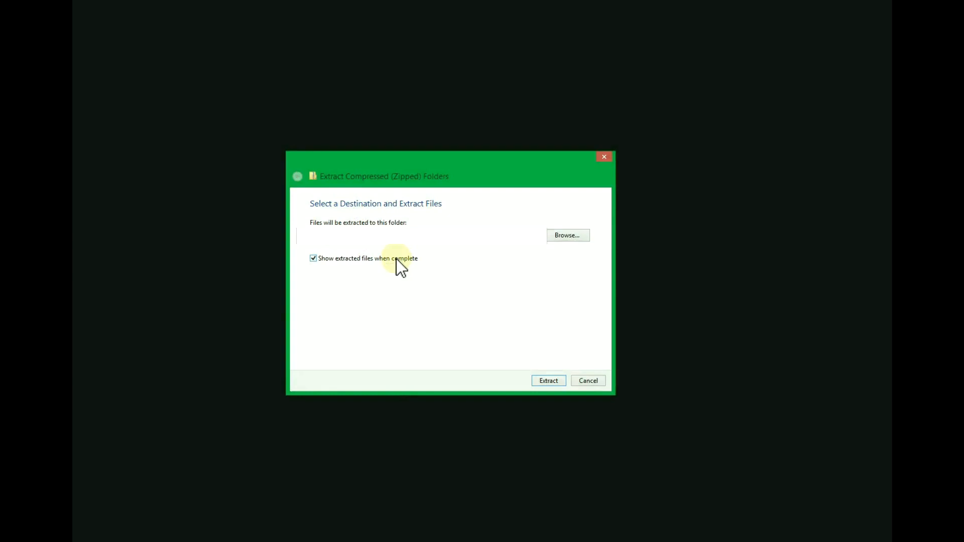
pyautogui.click(397, 260)
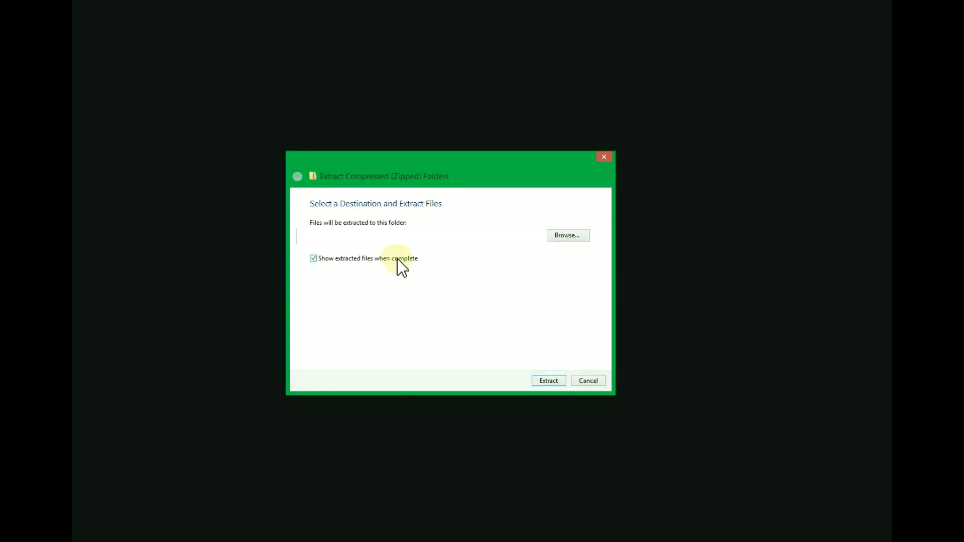
pyautogui.click(547, 381)
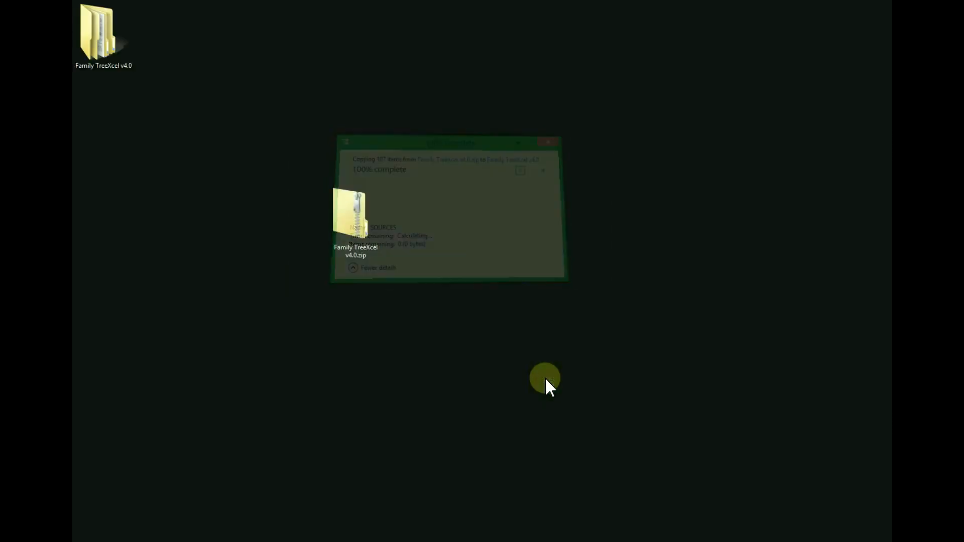
pyautogui.moveTo(82, 27); pyautogui.dragTo(410, 213)
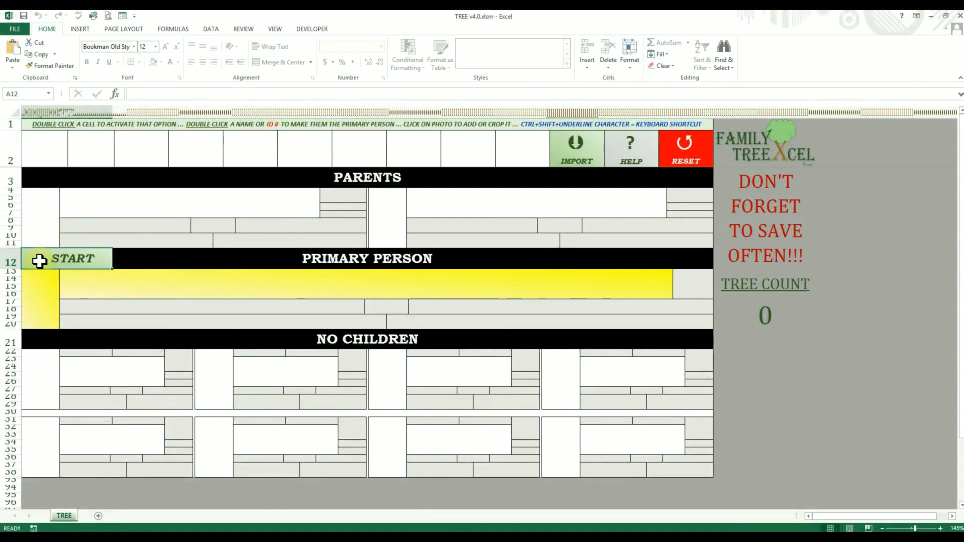
# Step: Open the entry form for the tree's first person and look through its name, birth and death pages
pyautogui.click(81, 258)
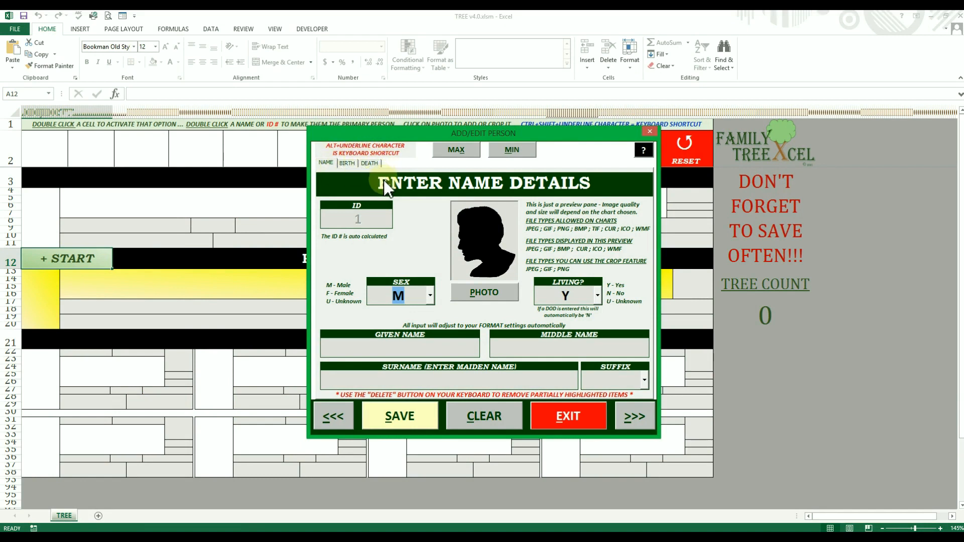
pyautogui.click(638, 424)
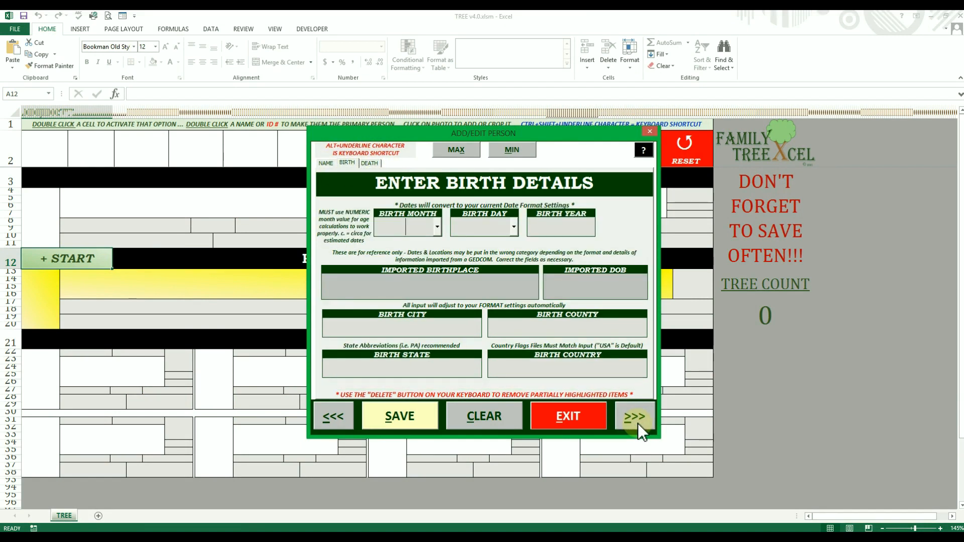
pyautogui.click(638, 423)
pyautogui.press('Tab')
pyautogui.press('Tab')
pyautogui.press('Tab')
pyautogui.press('Tab')
pyautogui.press('Tab')
pyautogui.press('Tab')
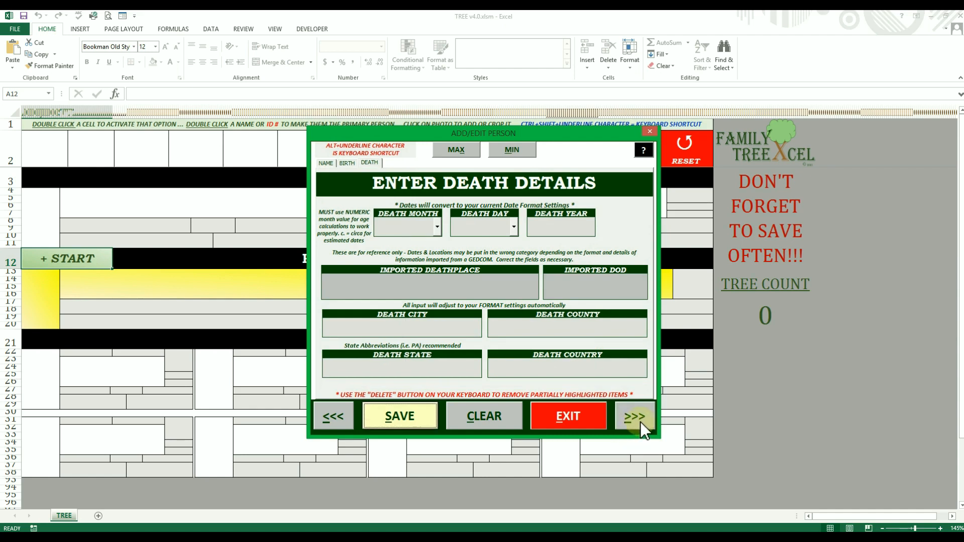
pyautogui.press('Tab')
pyautogui.press('Tab')
pyautogui.press('Tab')
pyautogui.click(637, 423)
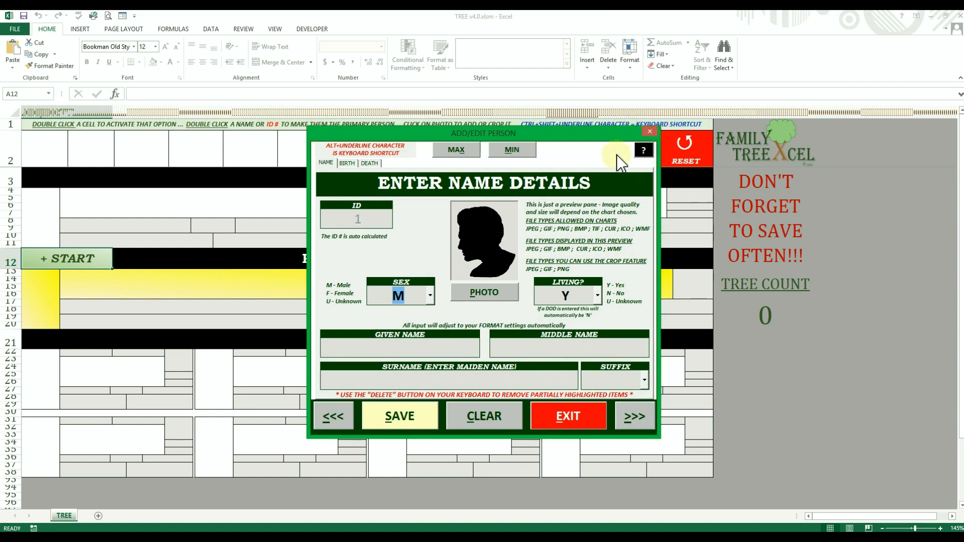
# Step: Open the form's Primary Person help page, read the input field and control button explanations, and close it
pyautogui.click(649, 148)
pyautogui.scroll(-9, 597, 280)
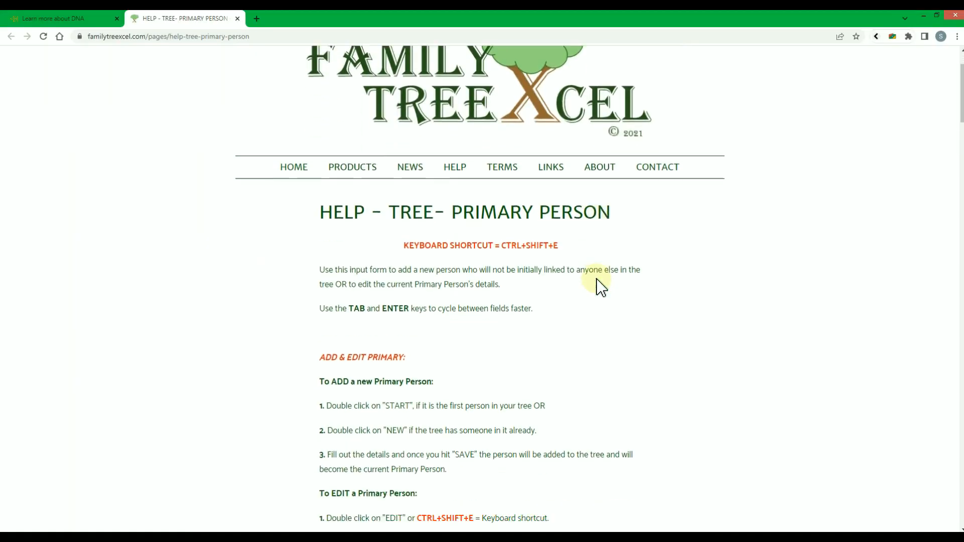
pyautogui.scroll(-17, 601, 288)
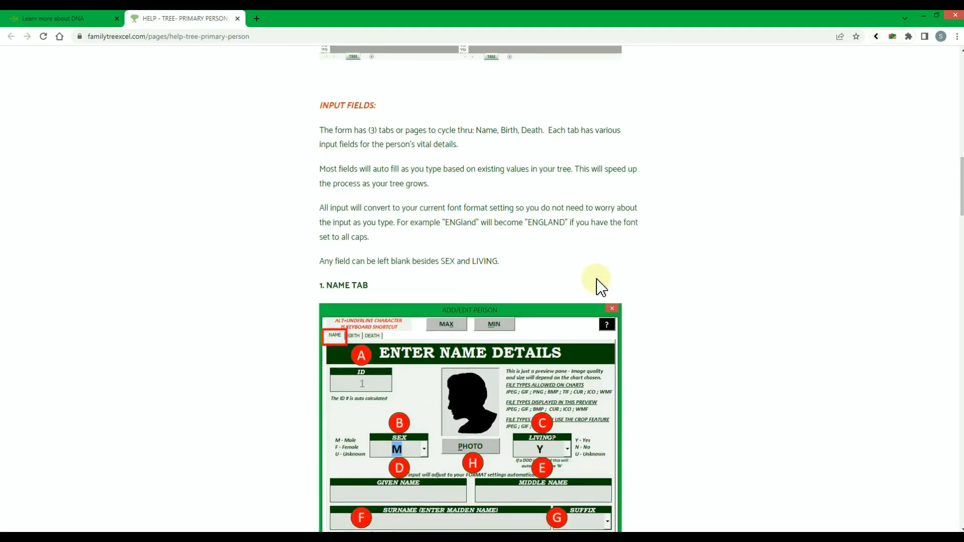
pyautogui.scroll(-20, 601, 288)
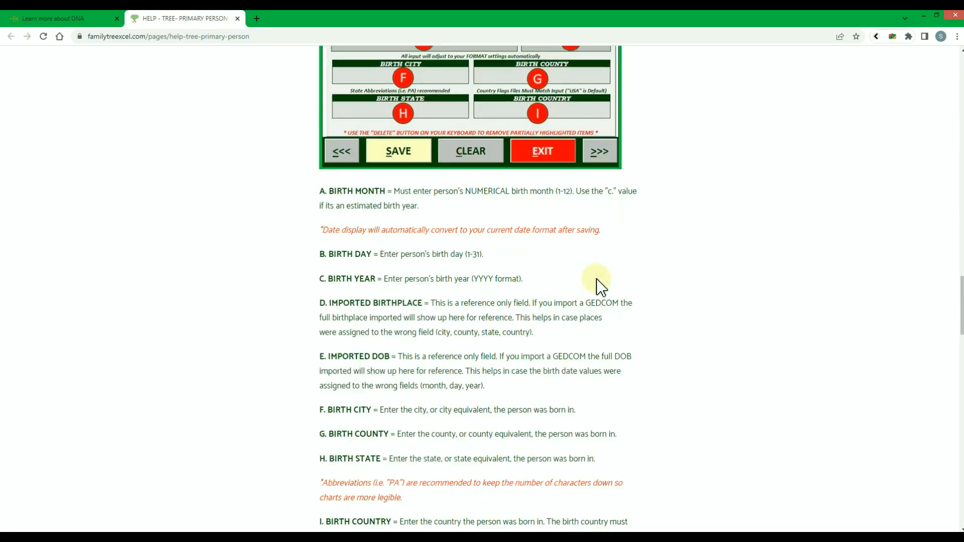
pyautogui.scroll(-10, 598, 281)
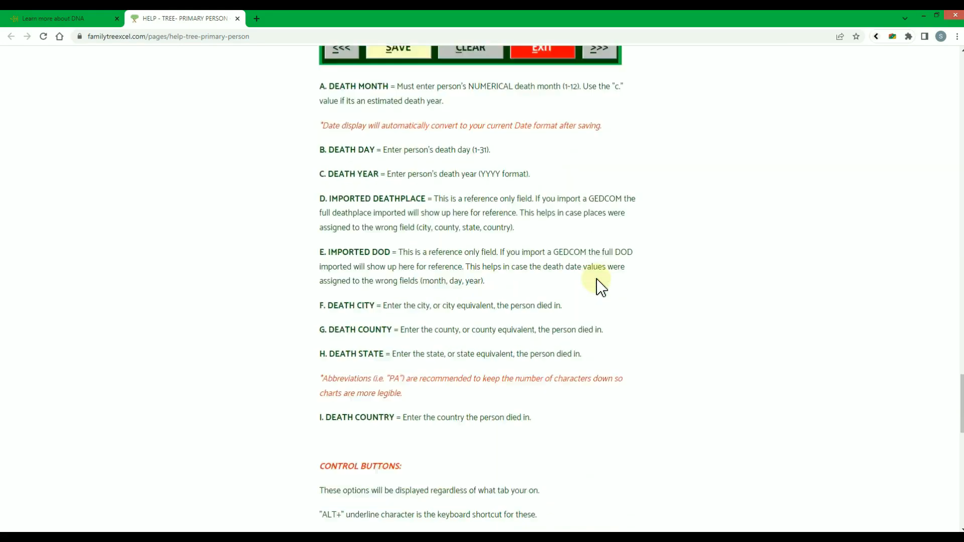
pyautogui.scroll(-5, 598, 279)
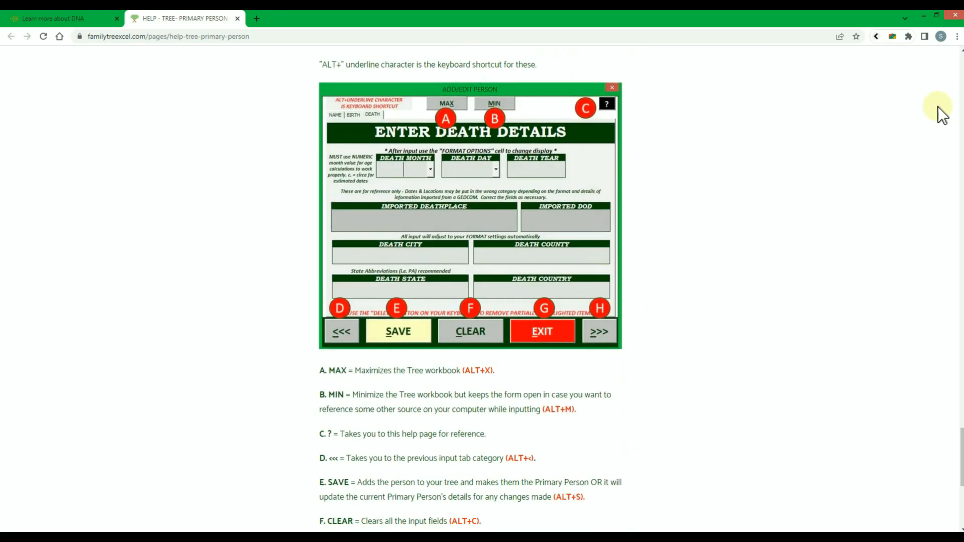
pyautogui.click(955, 15)
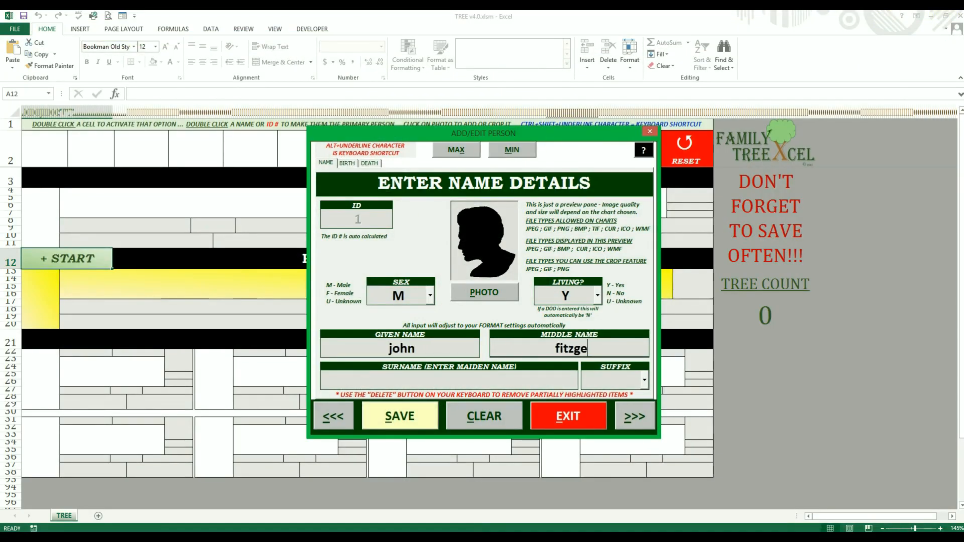
# Step: Enter John Fitzgerald Kennedy as the first person's given name, middle name and surname
pyautogui.write('ld')
pyautogui.press('Tab')
pyautogui.write('kennedy')
pyautogui.press('Tab')
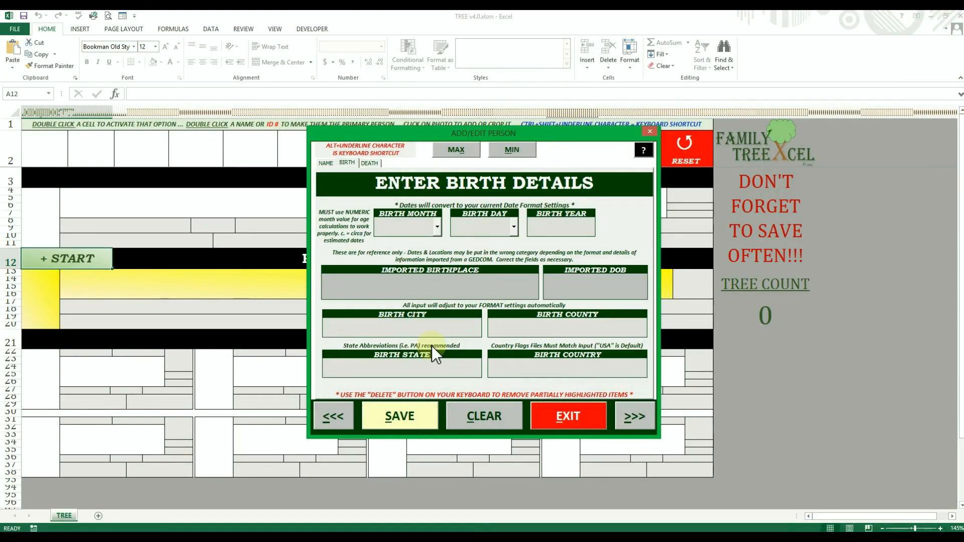
# Step: Enter the person's birth month, day and year, with Brookline, MA, USA as the birthplace
pyautogui.write('5')
pyautogui.press('Tab')
pyautogui.write('29')
pyautogui.press('Tab')
pyautogui.write('1917')
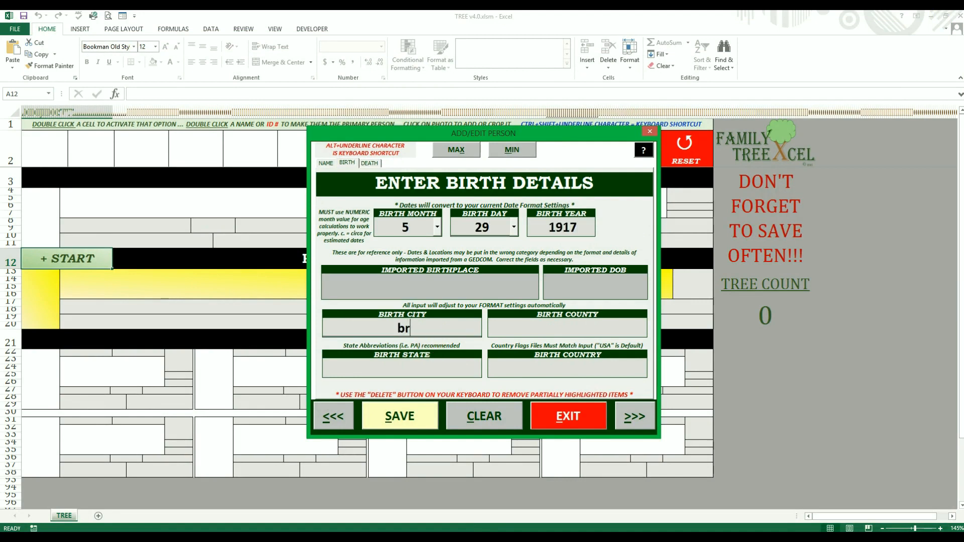
pyautogui.write('ma')
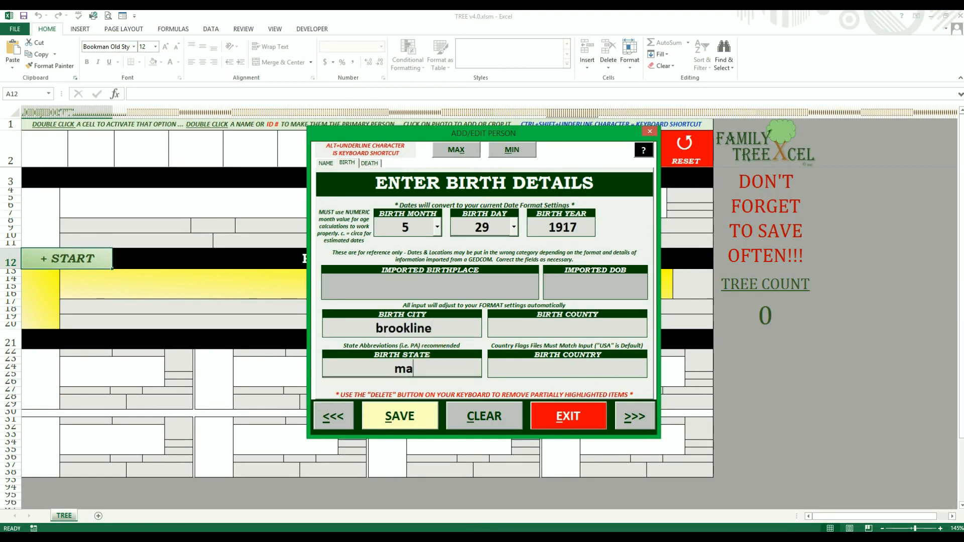
pyautogui.press('Tab')
pyautogui.write('usa')
# Step: Enter the death date 11/22/1963 and the death place Dallas, TX, USA, and save the person to the tree
pyautogui.press('Tab')
pyautogui.write('11')
pyautogui.press('Tab')
pyautogui.write('2')
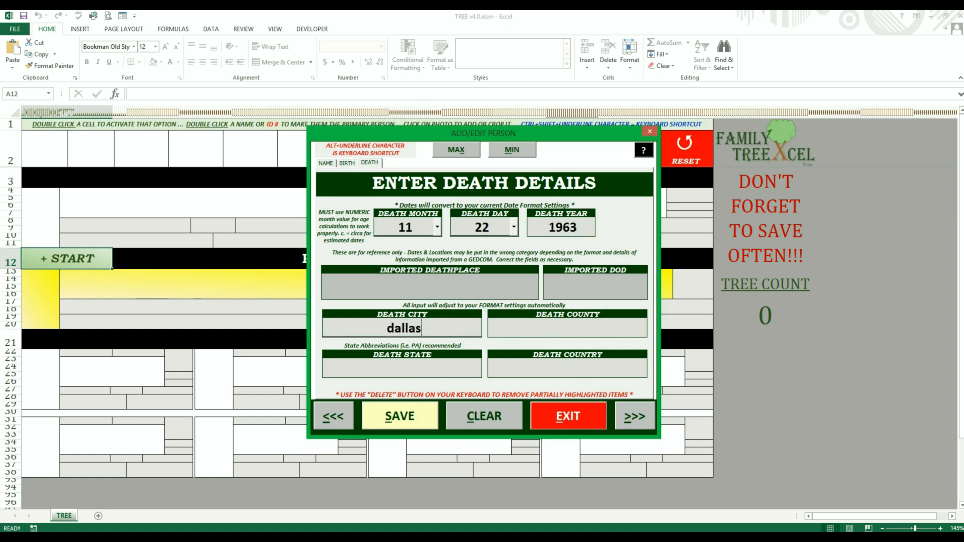
pyautogui.write('tx')
pyautogui.press('Tab')
pyautogui.write('usa')
pyautogui.press('Tab')
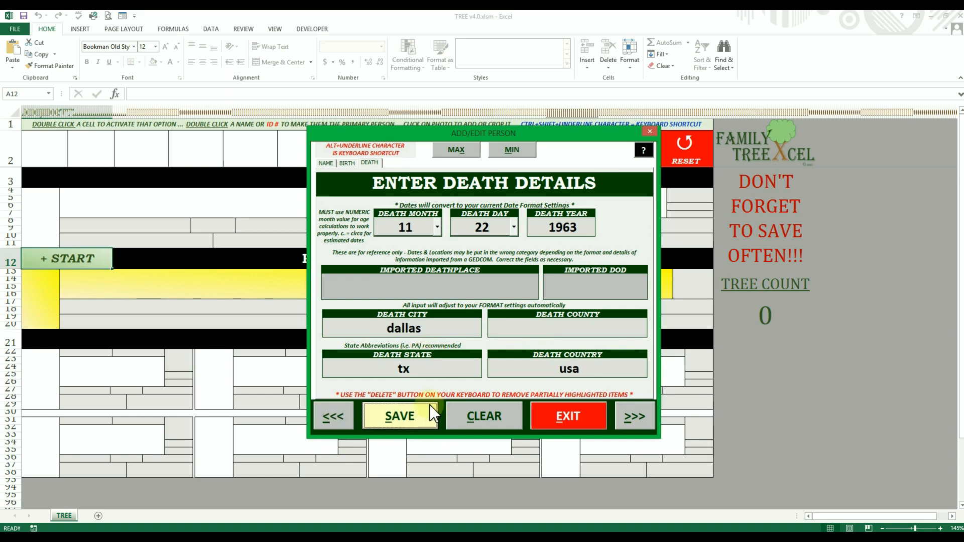
pyautogui.click(423, 409)
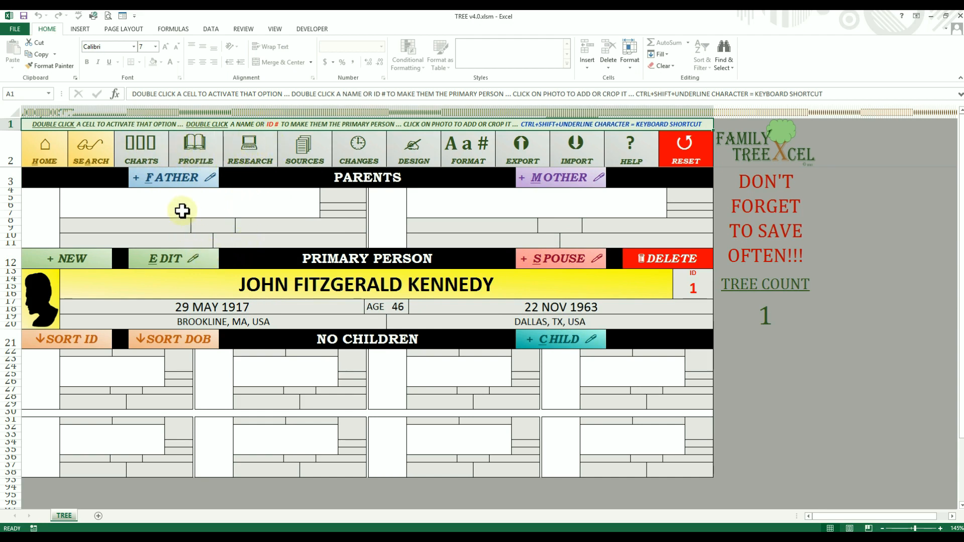
# Step: Start a father record for the primary person with given name Joseph, middle name Patrick and suffix SR, keeping the surname Kennedy
pyautogui.doubleClick(185, 182)
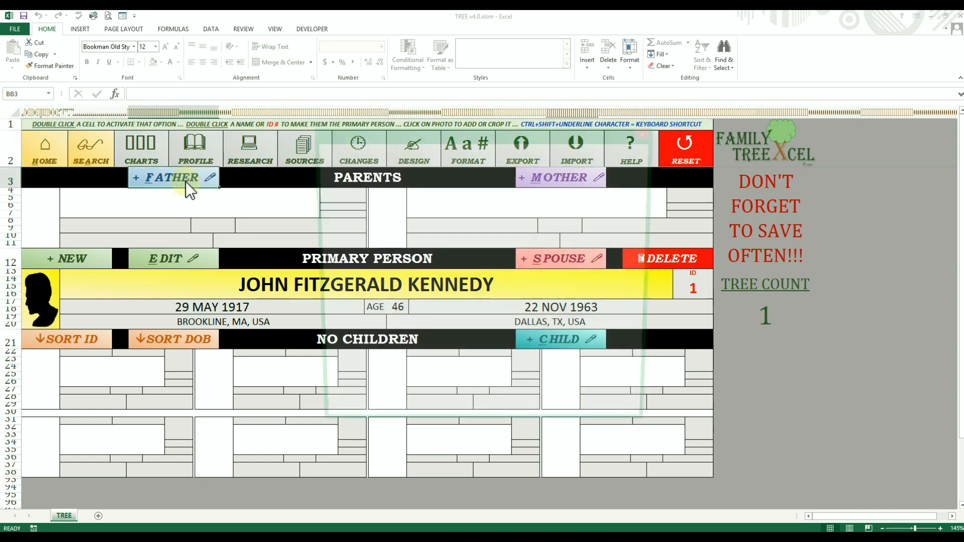
pyautogui.write('JOseph')
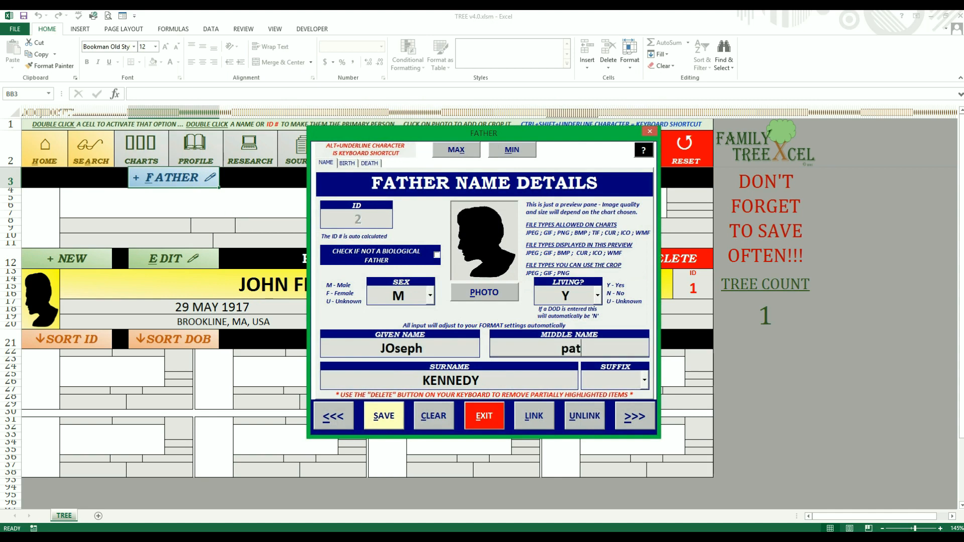
pyautogui.write('patrick')
pyautogui.press('Tab')
pyautogui.press('Tab')
pyautogui.write('SR')
pyautogui.press('Tab')
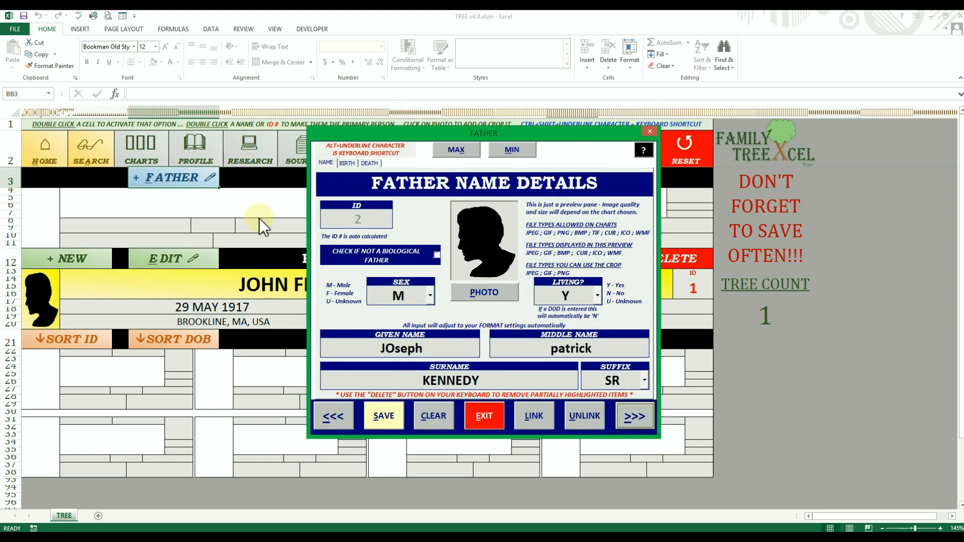
pyautogui.press('Return')
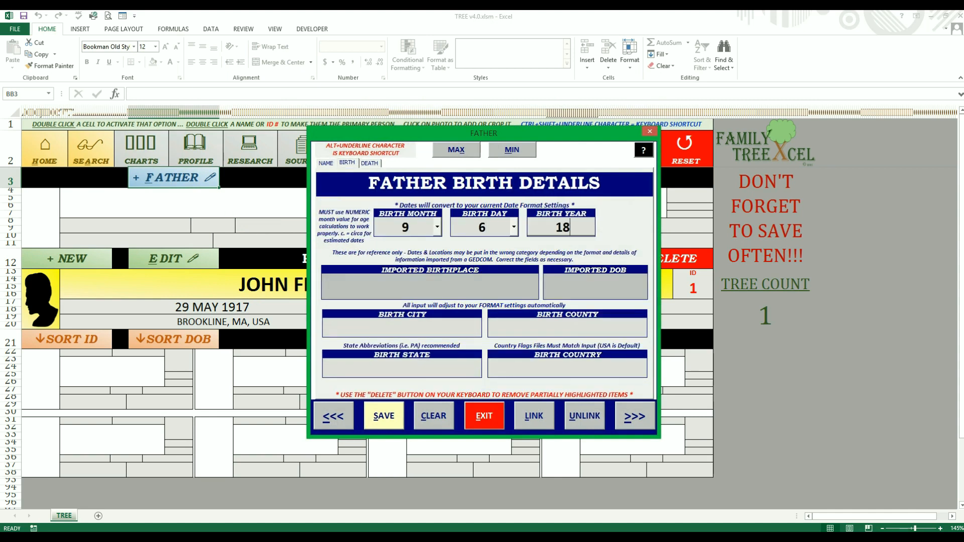
# Step: Enter the father's birth date and the birthplace Boston, MA, USA
pyautogui.write('Bost')
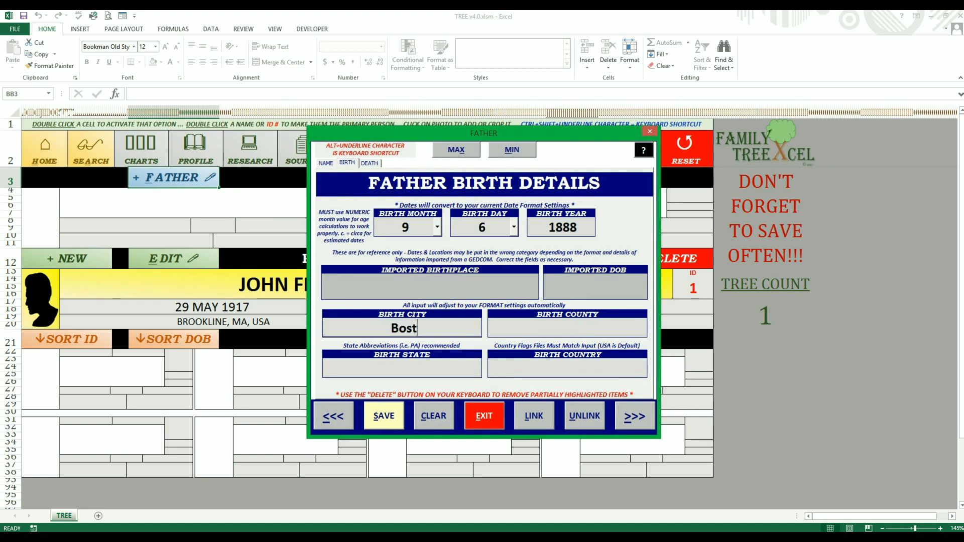
pyautogui.write('USA')
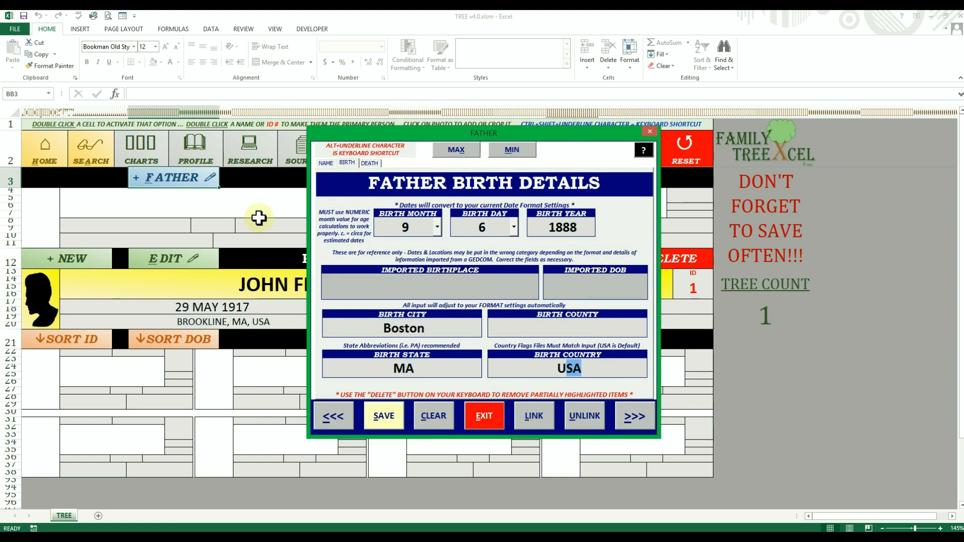
pyautogui.press('Tab')
pyautogui.press('Return')
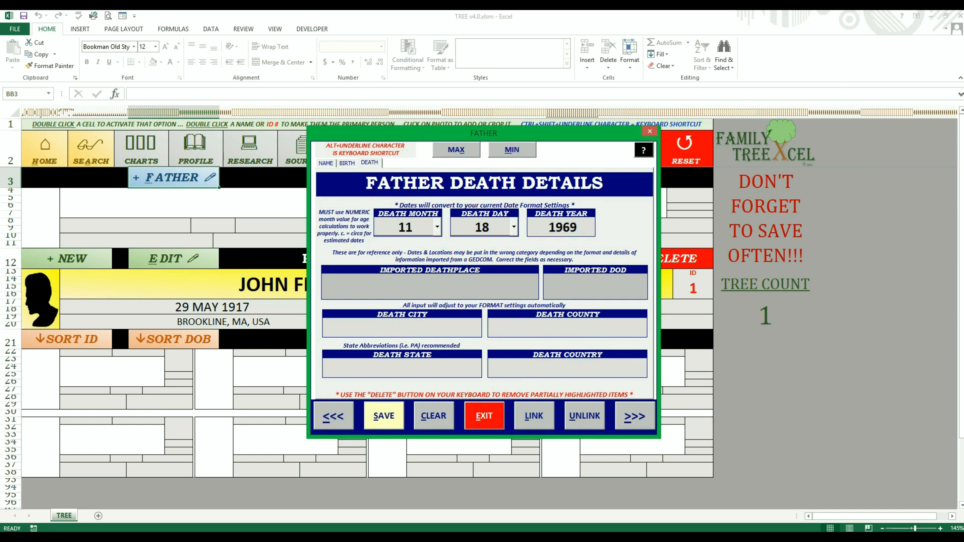
# Step: Enter the father's death date 11/18/1969 and death place Hyannis Port, MA, USA, and save his record
pyautogui.write('hyannis po')
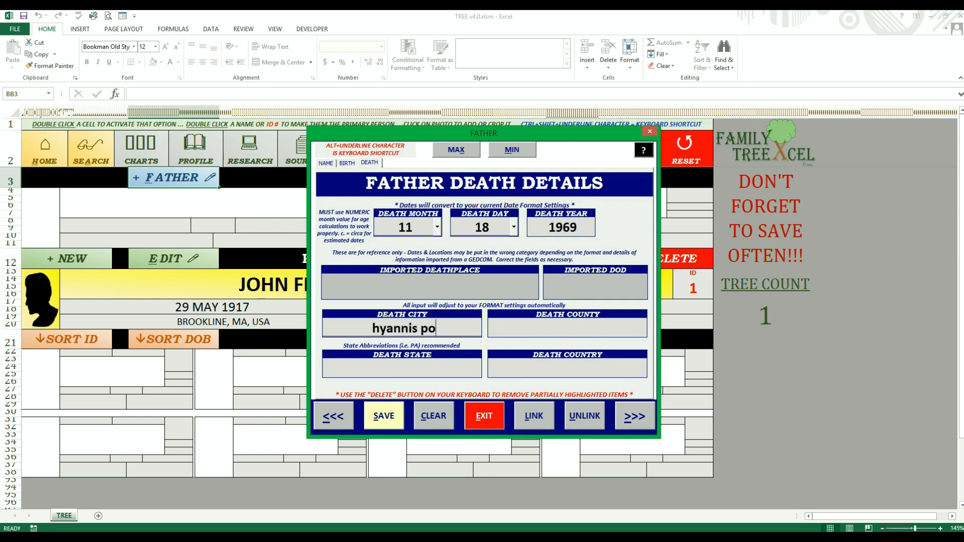
pyautogui.write('rt')
pyautogui.write('USA')
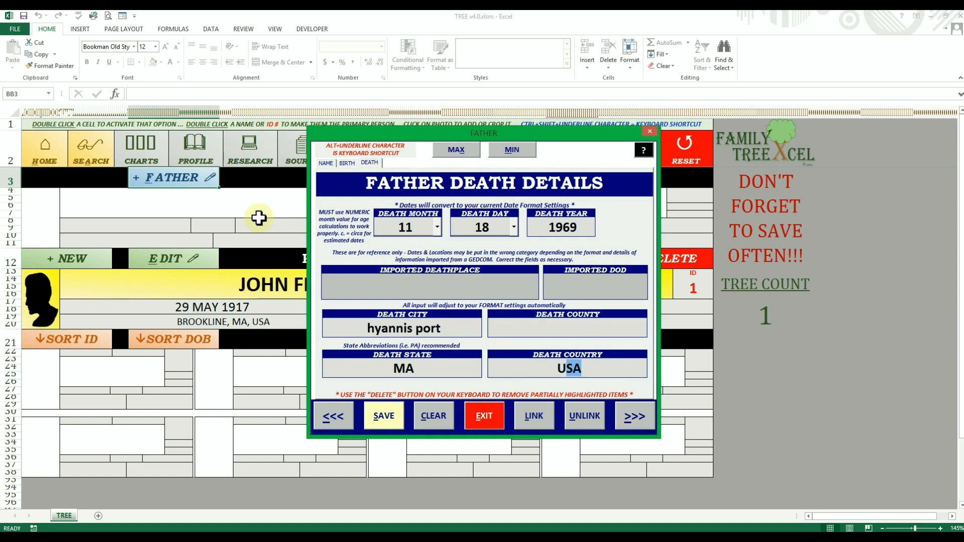
pyautogui.press('Tab')
pyautogui.hotkey('alt', 's')
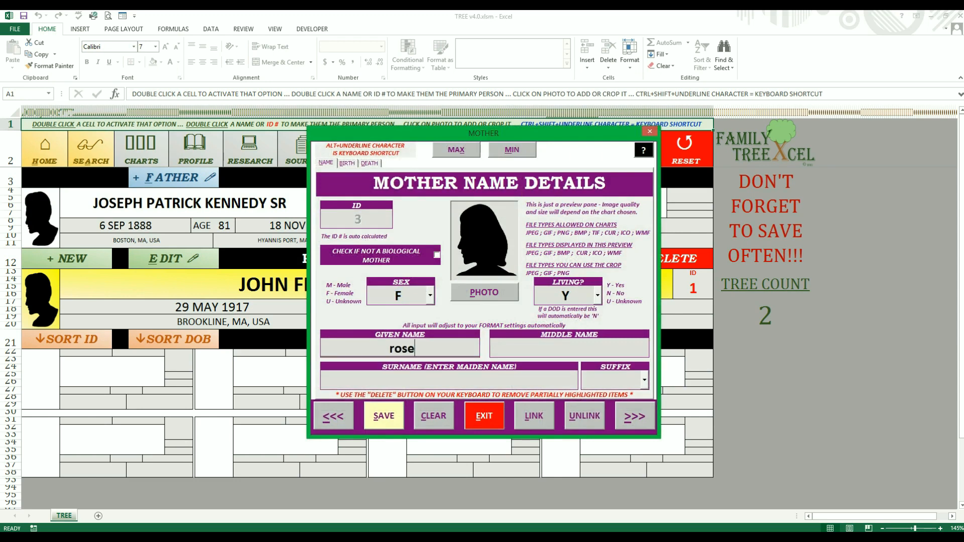
# Step: Enter Rose Elizabeth Fitzgerald as the mother's given name, middle name and maiden surname
pyautogui.press('Tab')
pyautogui.write('fit')
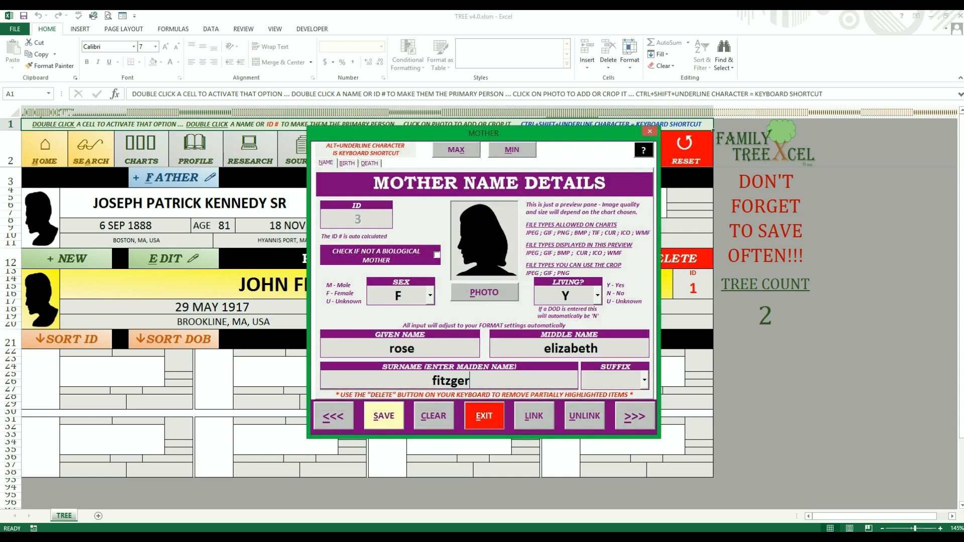
pyautogui.press('Tab')
# Step: Enter the mother's birth month, day and year, with Boston as the birth city
pyautogui.write('7')
pyautogui.press('Tab')
pyautogui.write('22')
pyautogui.press('Tab')
pyautogui.write('1890')
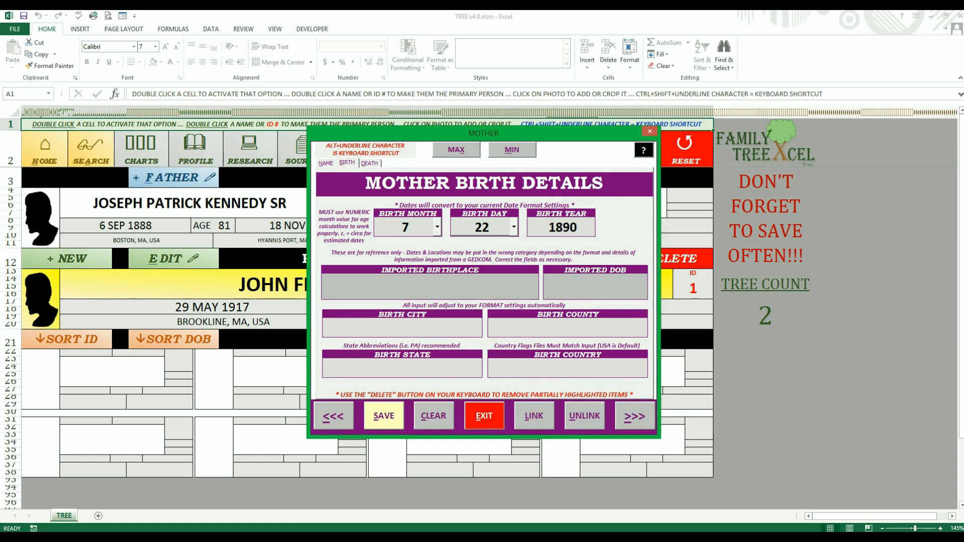
pyautogui.press('Tab')
pyautogui.write('BOSTON')
pyautogui.press('Tab')
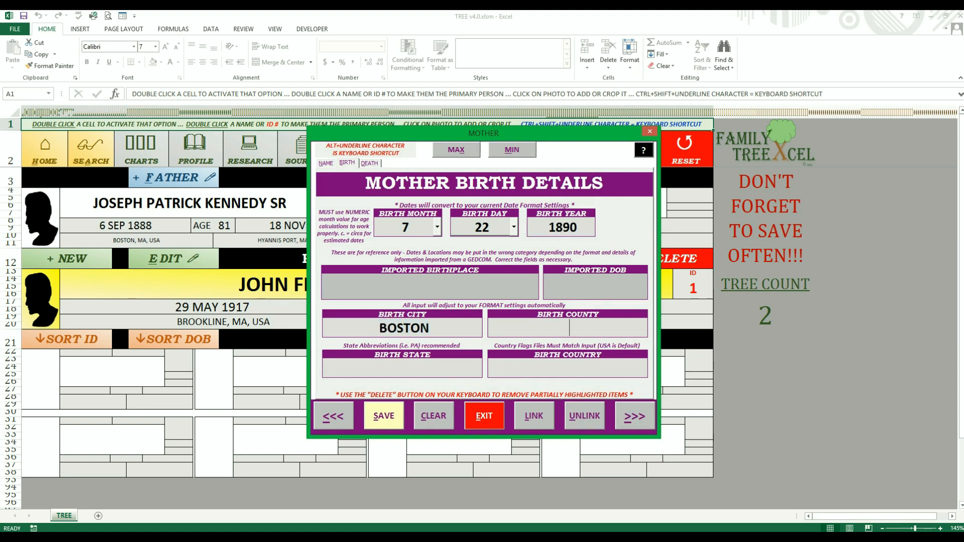
# Step: Complete the mother's birthplace as Boston, MA, USA and set her death date to 1/22/1995
pyautogui.press('Tab')
pyautogui.write('1')
pyautogui.press('Tab')
pyautogui.write('22')
pyautogui.press('Tab')
pyautogui.write('1995')
pyautogui.press('Tab')
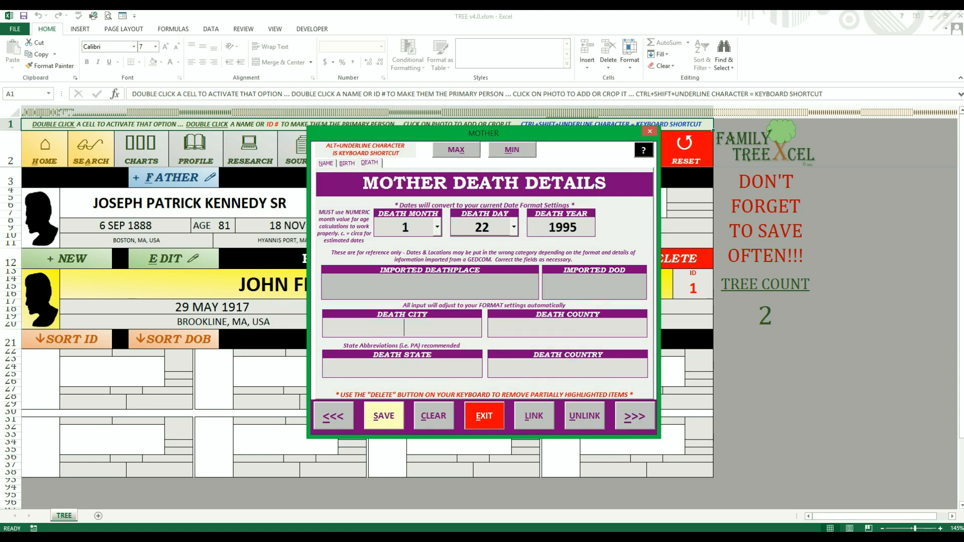
# Step: Enter Hyannis Port, MA, USA as the mother's death place and save her record
pyautogui.write('H')
pyautogui.press('Tab')
pyautogui.press('Tab')
pyautogui.write('MA')
pyautogui.press('Tab')
pyautogui.write('USA')
pyautogui.hotkey('alt', 's')
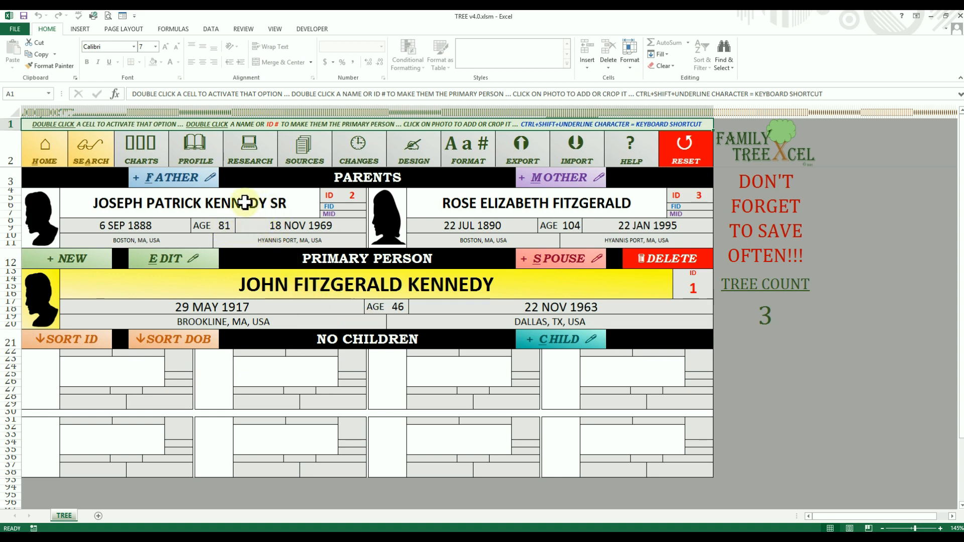
# Step: Make the father, the mother and John Fitzgerald Kennedy the primary person in turn by their names, finishing on the mother
pyautogui.doubleClick(193, 203)
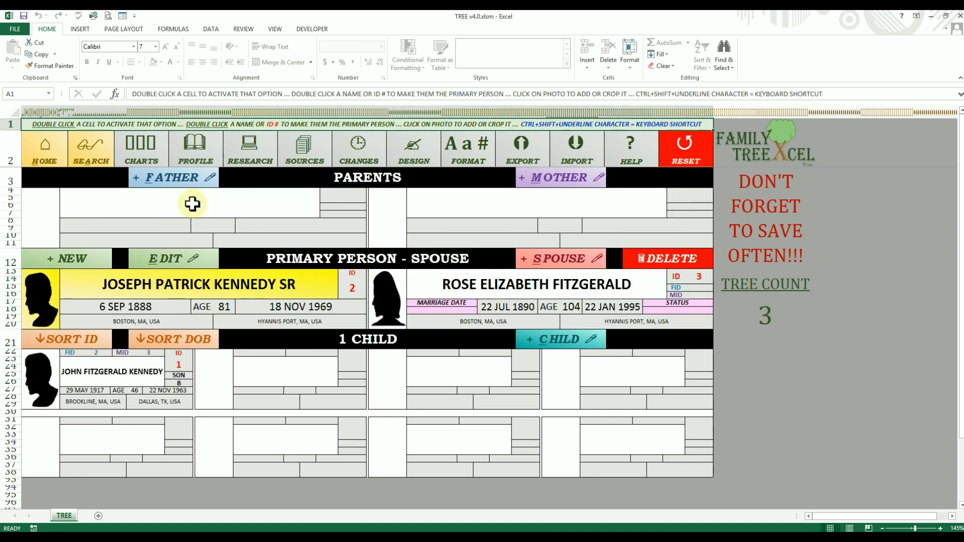
pyautogui.click(478, 283)
pyautogui.doubleClick(478, 284)
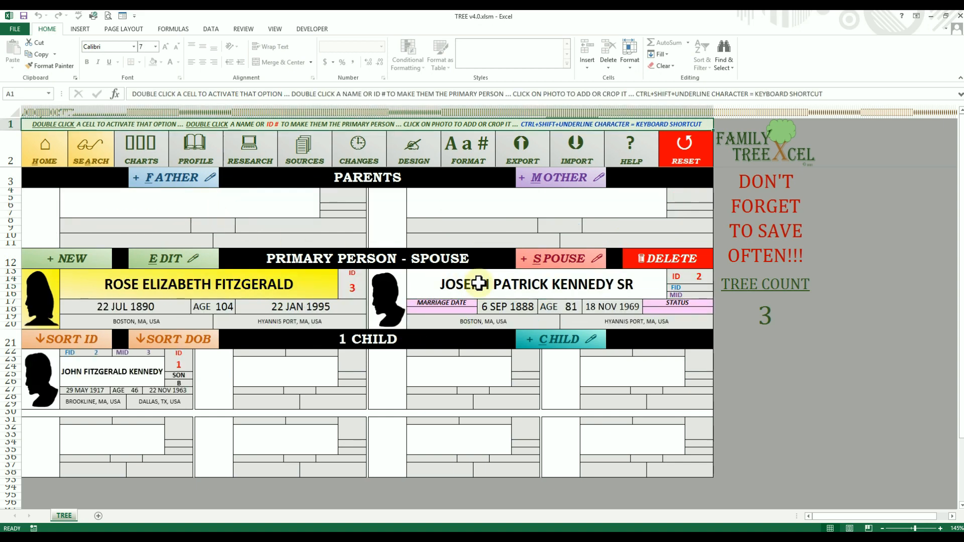
pyautogui.doubleClick(153, 368)
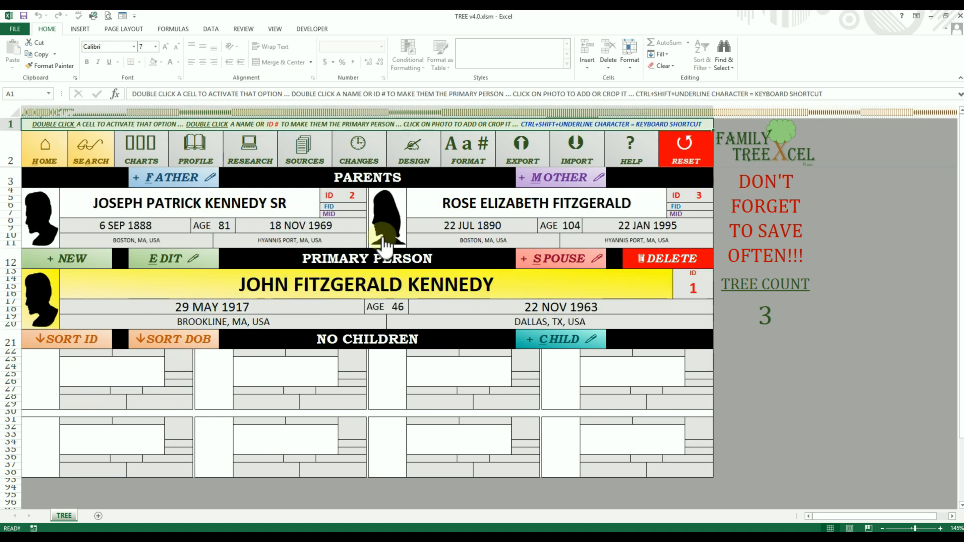
pyautogui.doubleClick(457, 204)
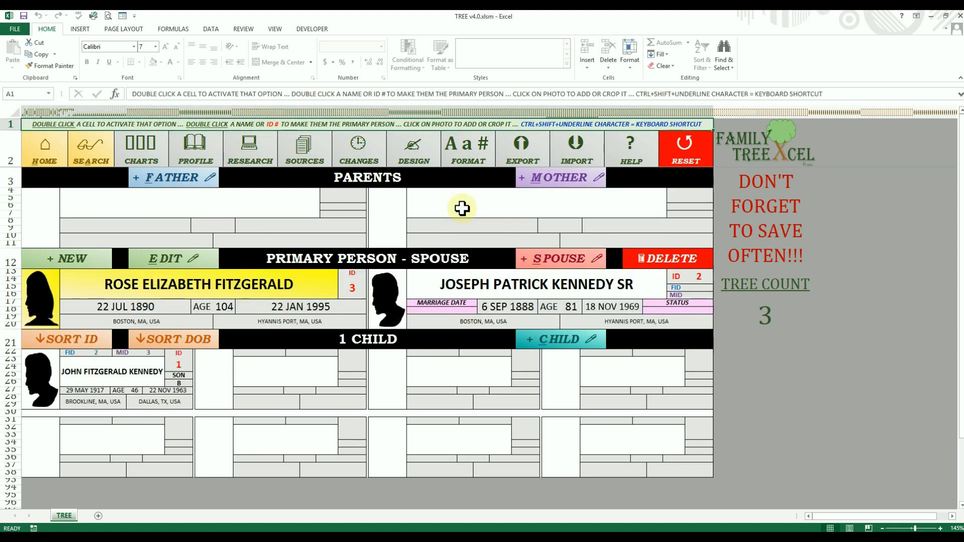
# Step: Switch the primary person using the relatives' ID numbers, finishing on Joseph Patrick Kennedy Sr
pyautogui.doubleClick(693, 280)
pyautogui.doubleClick(693, 280)
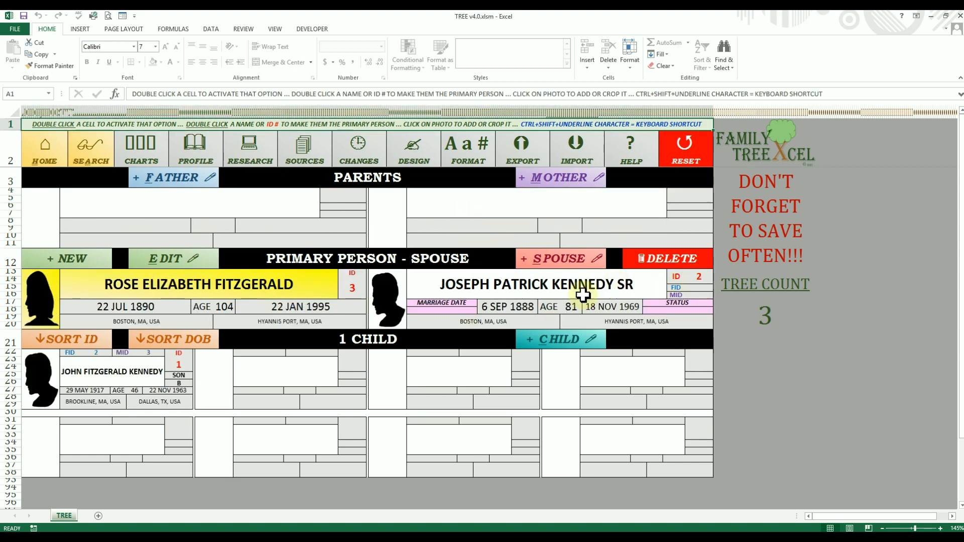
pyautogui.doubleClick(182, 363)
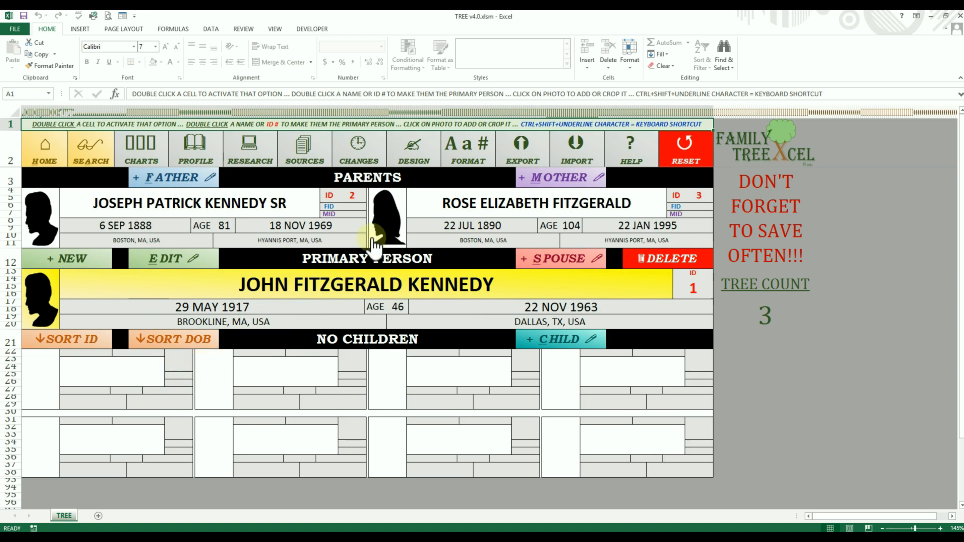
pyautogui.doubleClick(351, 195)
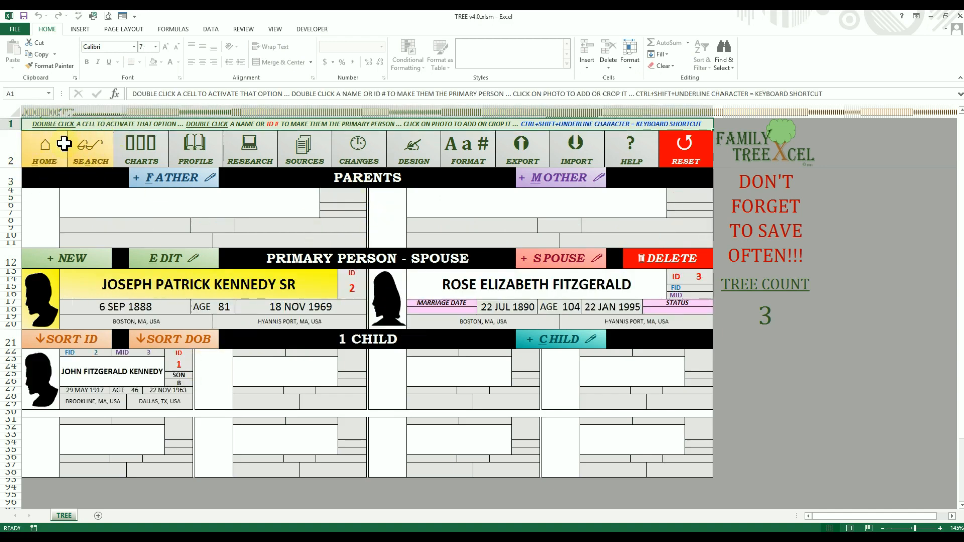
# Step: View the person search and the blank new-person form, closing each without making changes
pyautogui.doubleClick(96, 159)
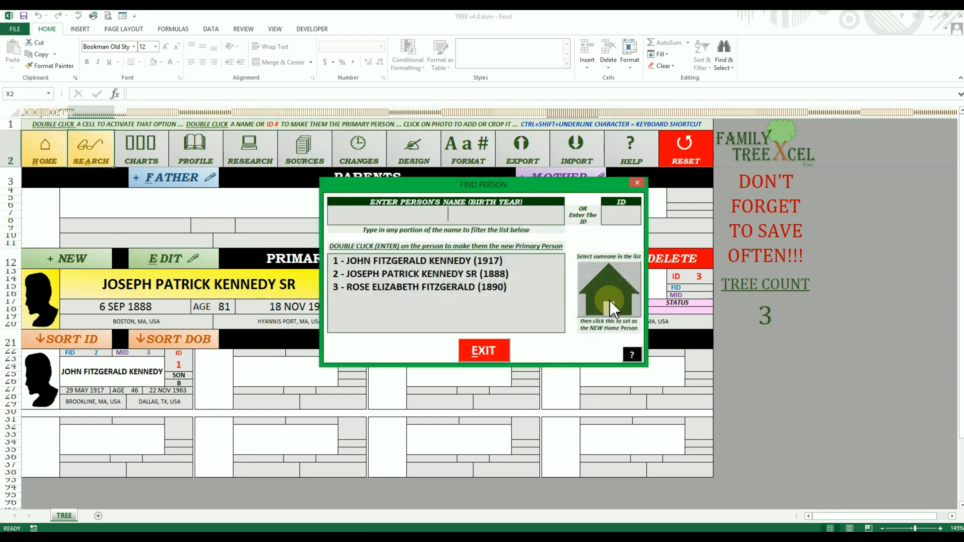
pyautogui.click(502, 346)
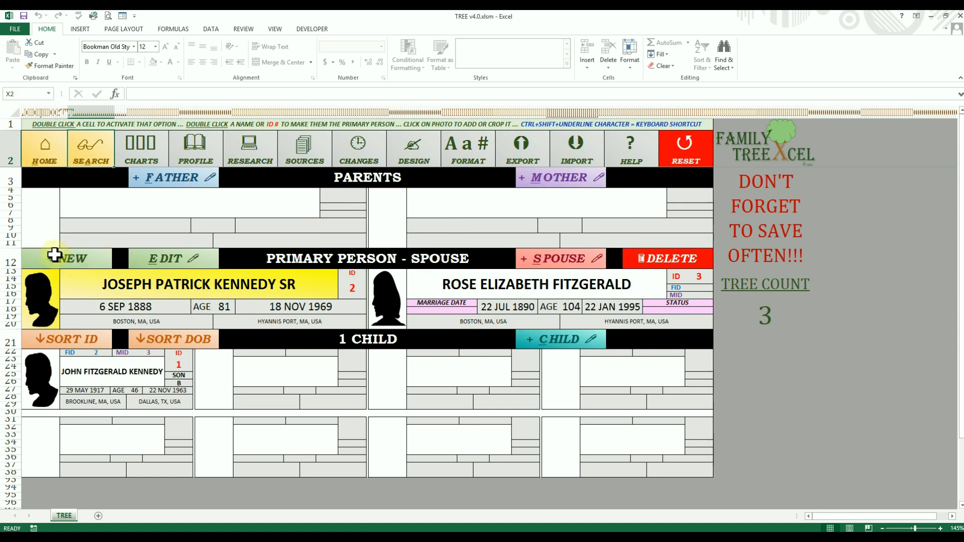
pyautogui.doubleClick(92, 257)
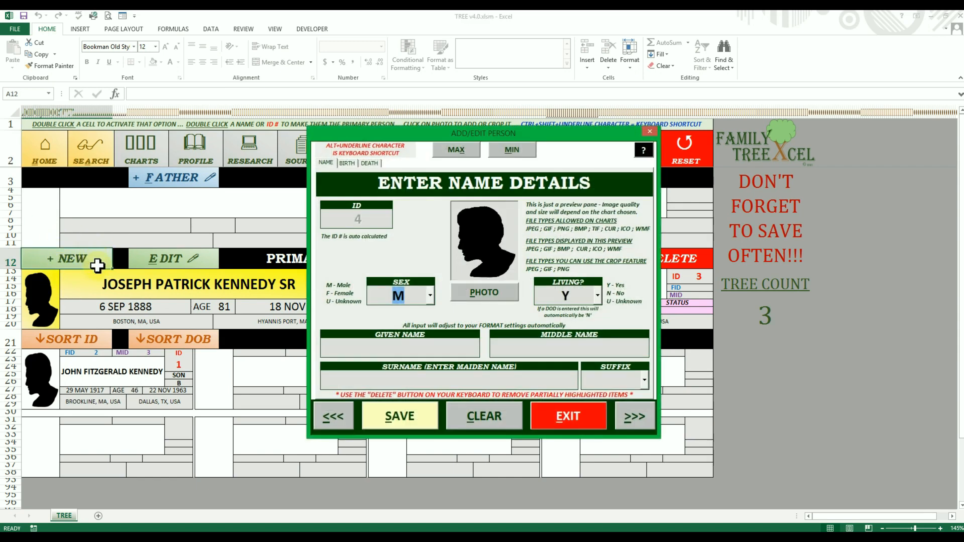
pyautogui.click(569, 418)
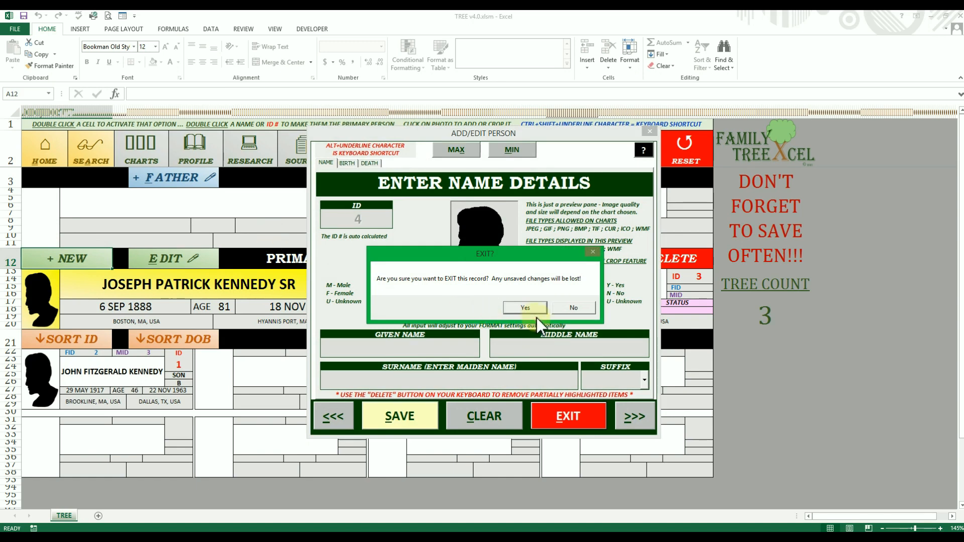
pyautogui.click(528, 306)
# Step: View the blank father form and Joseph Patrick Kennedy Sr's edit form, closing both without saving
pyautogui.doubleClick(204, 186)
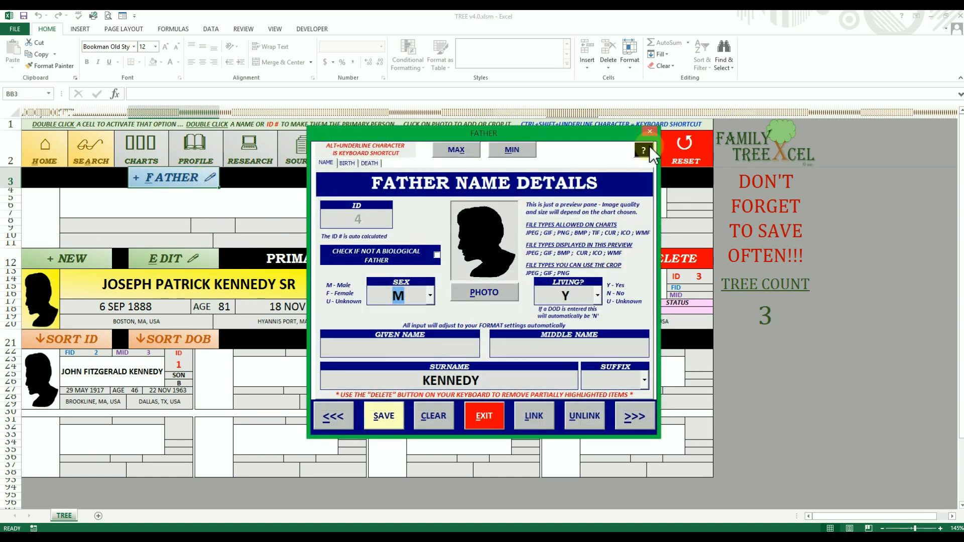
pyautogui.click(650, 132)
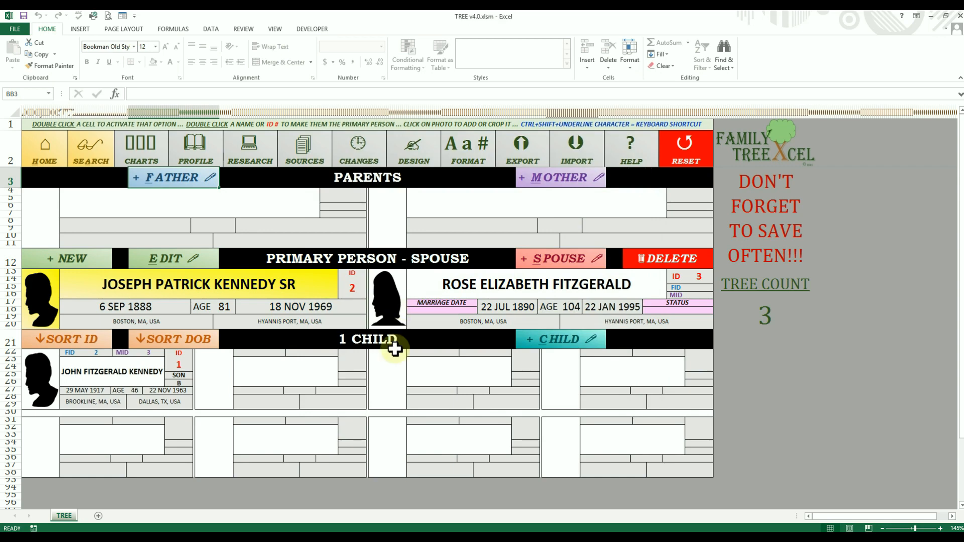
pyautogui.doubleClick(165, 258)
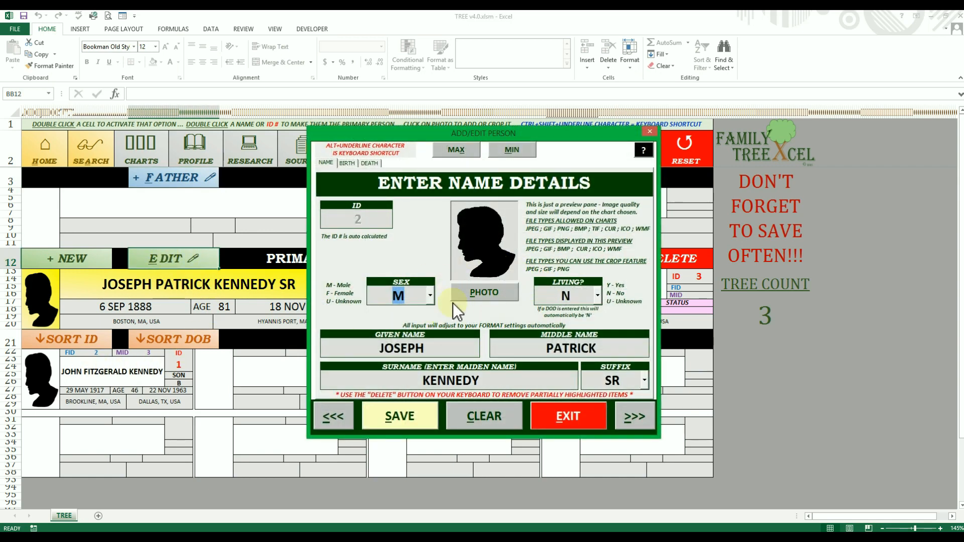
pyautogui.click(650, 131)
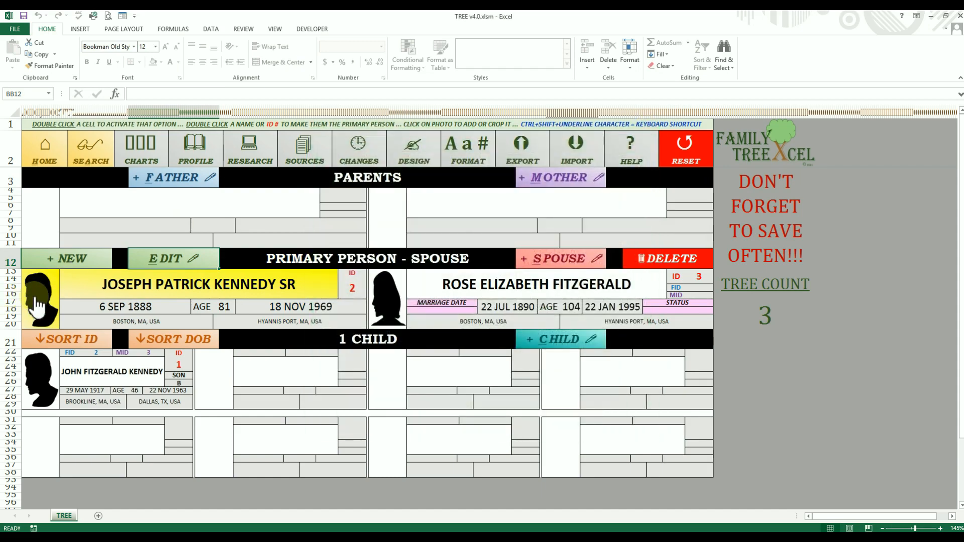
# Step: Set Joseph P. Kennedy.jpg as Joseph Patrick Kennedy Sr's profile picture and open it for cropping
pyautogui.click(35, 298)
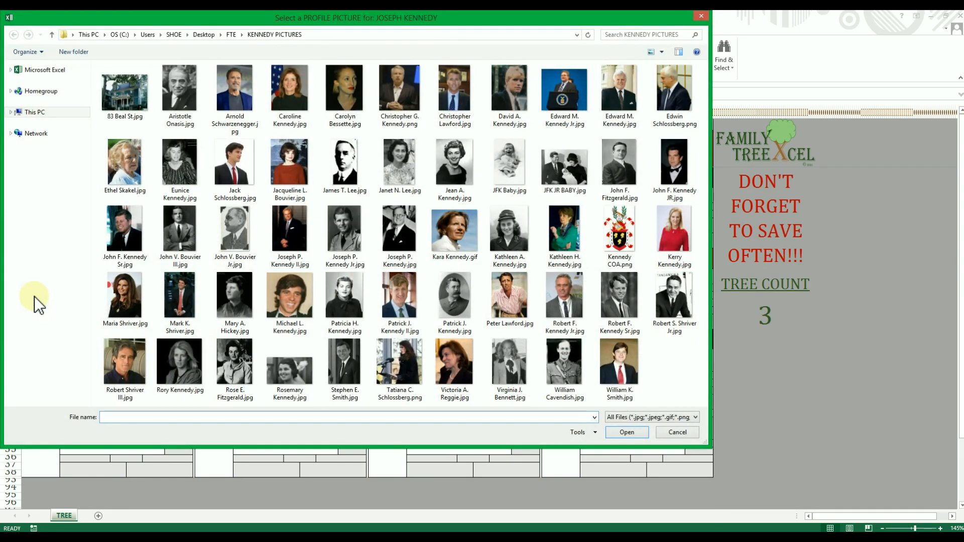
pyautogui.doubleClick(400, 237)
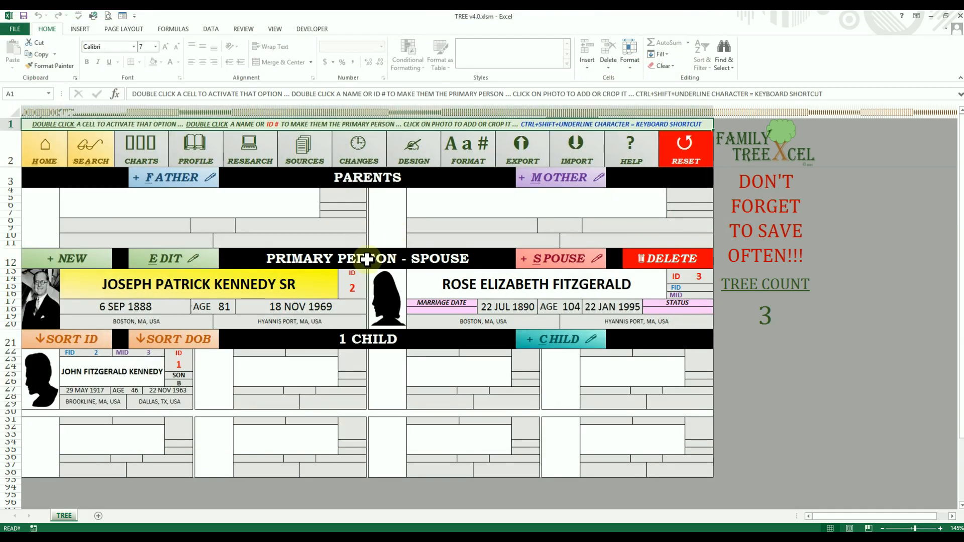
pyautogui.click(52, 298)
pyautogui.press('Return')
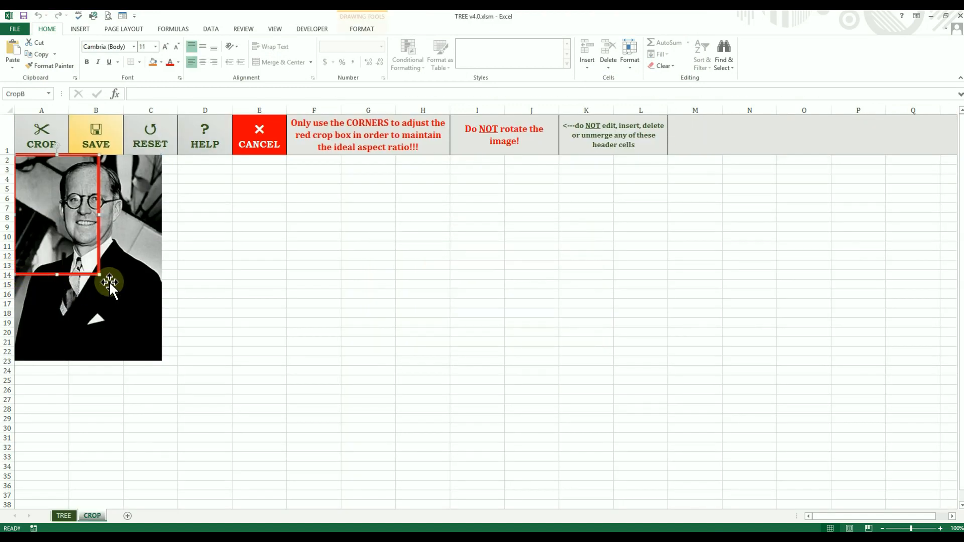
# Step: Move the crop box over Joseph's face, crop the photo and save it to the tree
pyautogui.moveTo(98, 234); pyautogui.dragTo(130, 236)
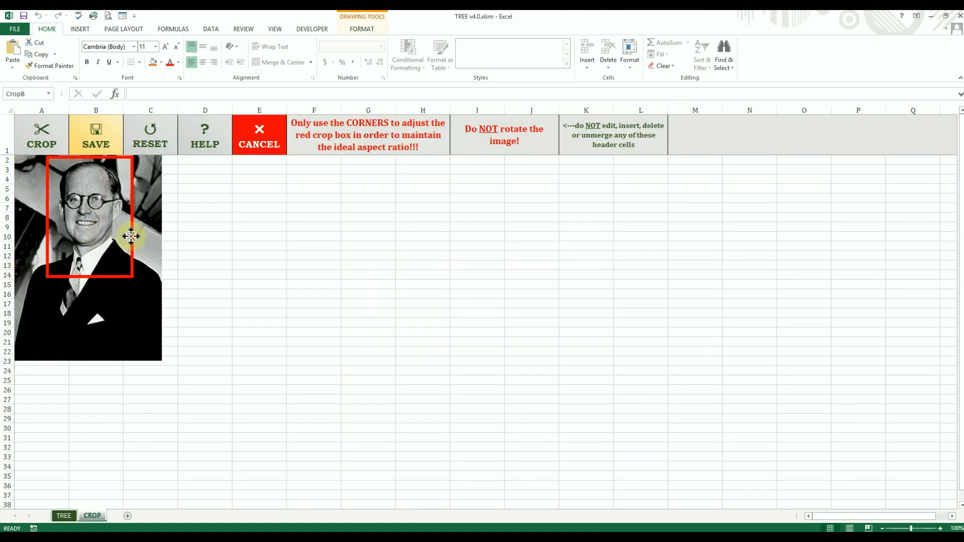
pyautogui.click(48, 135)
pyautogui.click(103, 135)
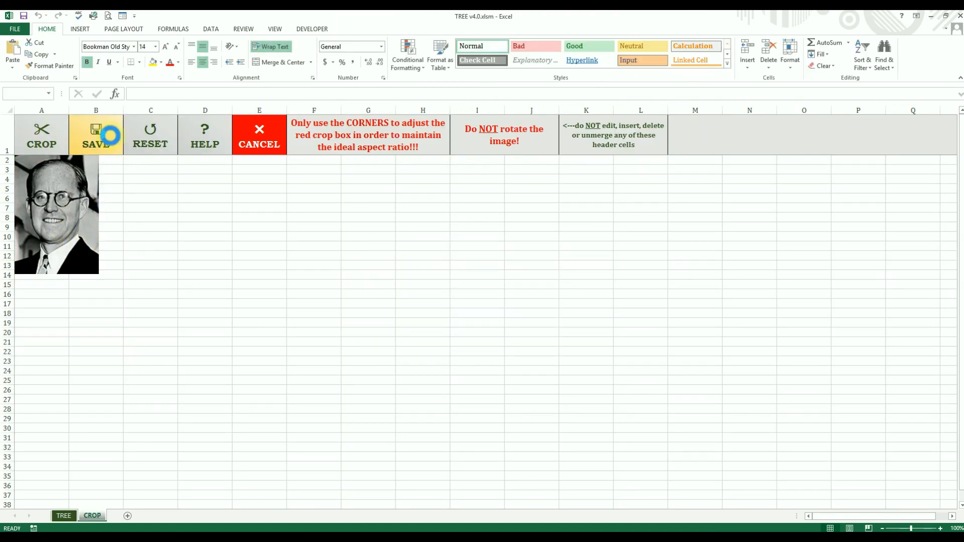
pyautogui.click(587, 334)
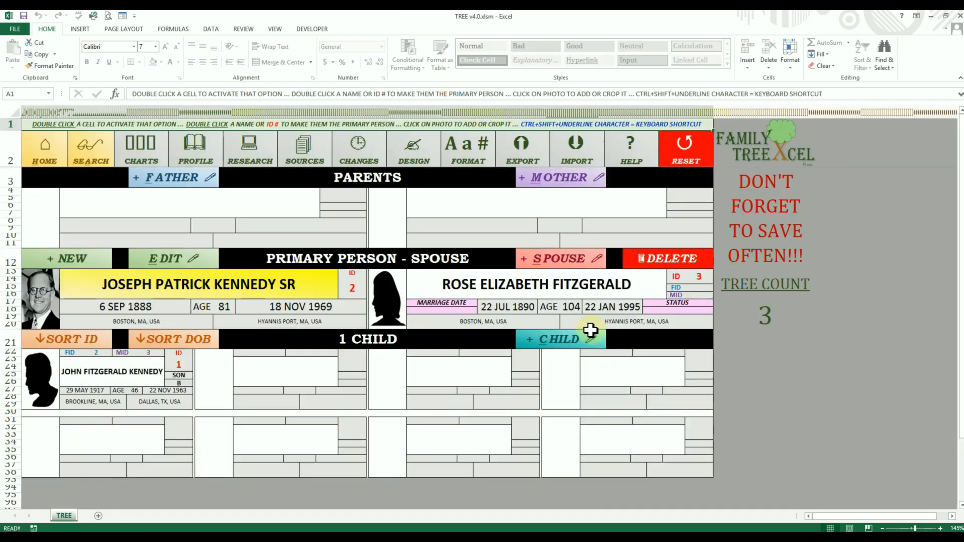
pyautogui.click(47, 394)
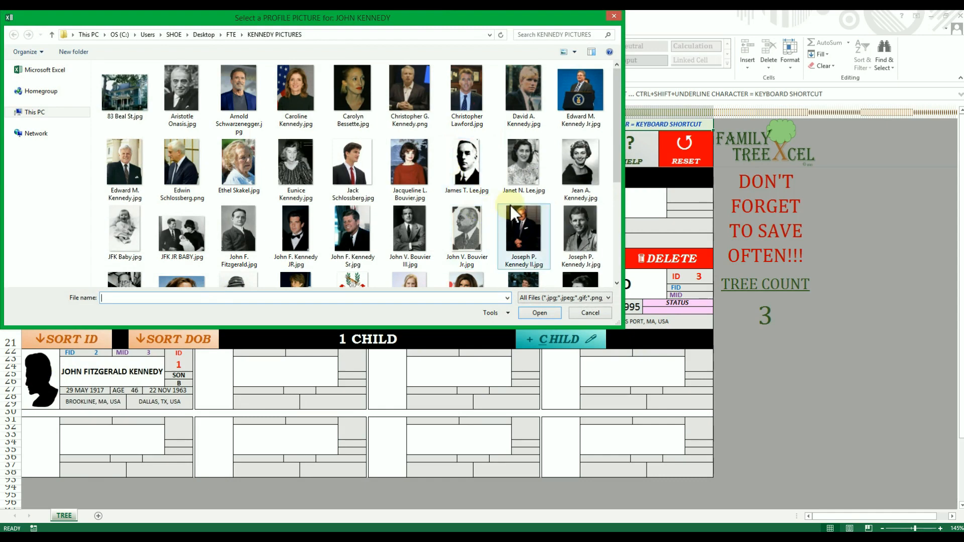
pyautogui.click(513, 214)
pyautogui.scroll(-3, 516, 222)
pyautogui.click(187, 113)
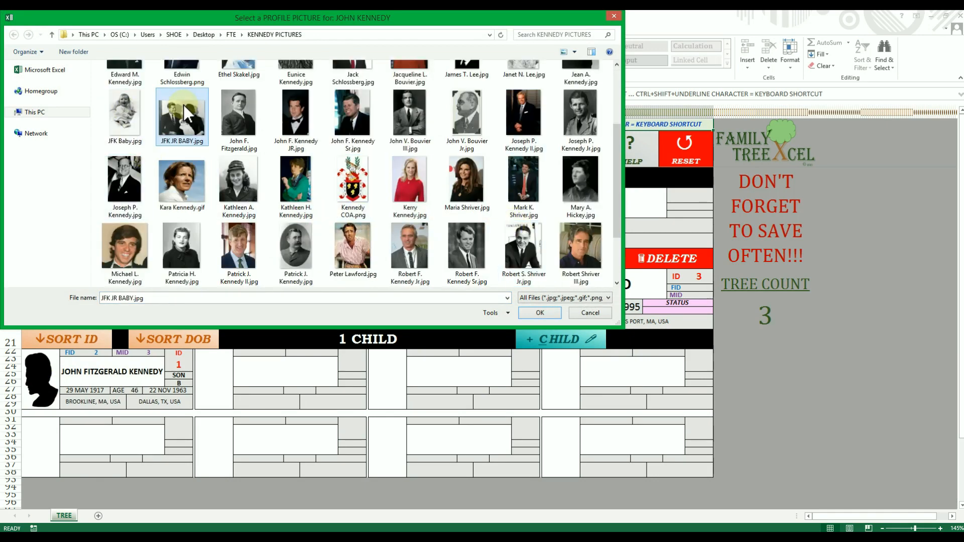
pyautogui.doubleClick(187, 113)
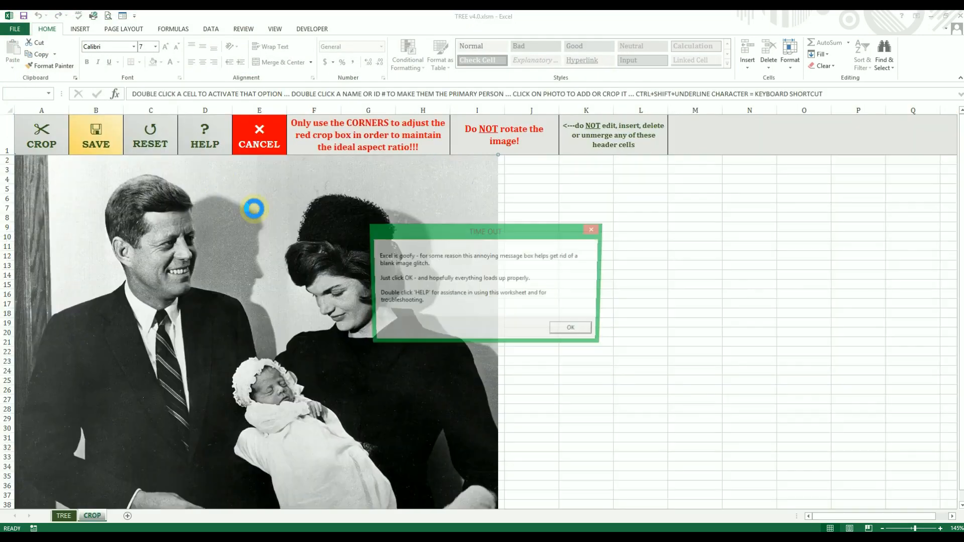
pyautogui.click(574, 330)
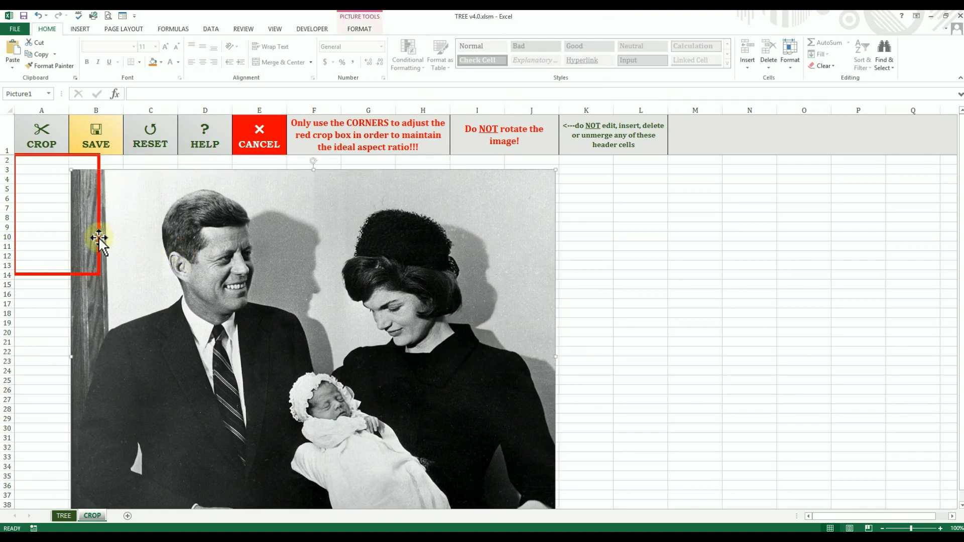
# Step: Move the crop box over the face of the man in the family photo, crop it and save the picture
pyautogui.moveTo(99, 238)
pyautogui.mouseDown()
pyautogui.moveTo(226, 252)
pyautogui.moveTo(251, 275)
pyautogui.mouseUp()
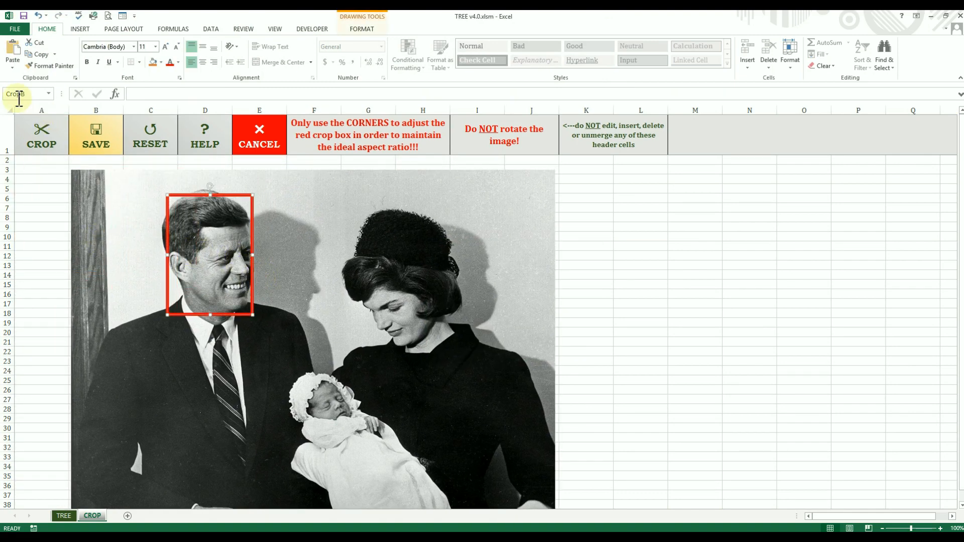
pyautogui.click(34, 133)
pyautogui.click(101, 131)
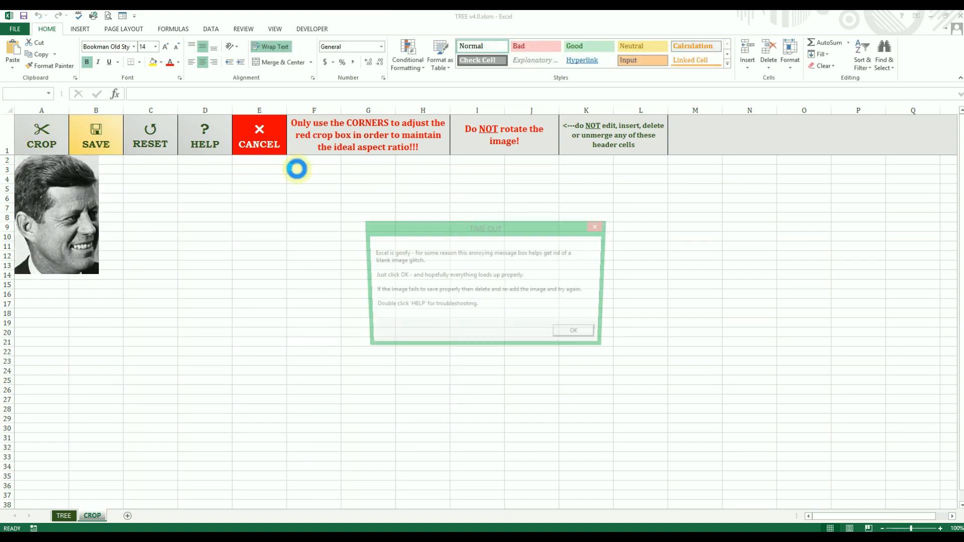
pyautogui.click(573, 329)
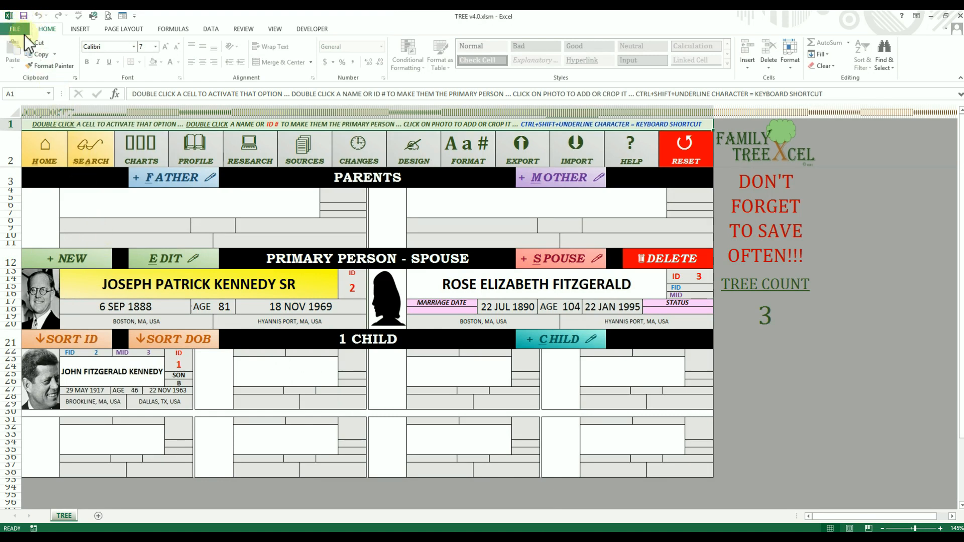
# Step: Return to the home person and look over the chart options and the source summary, closing each
pyautogui.click(39, 151)
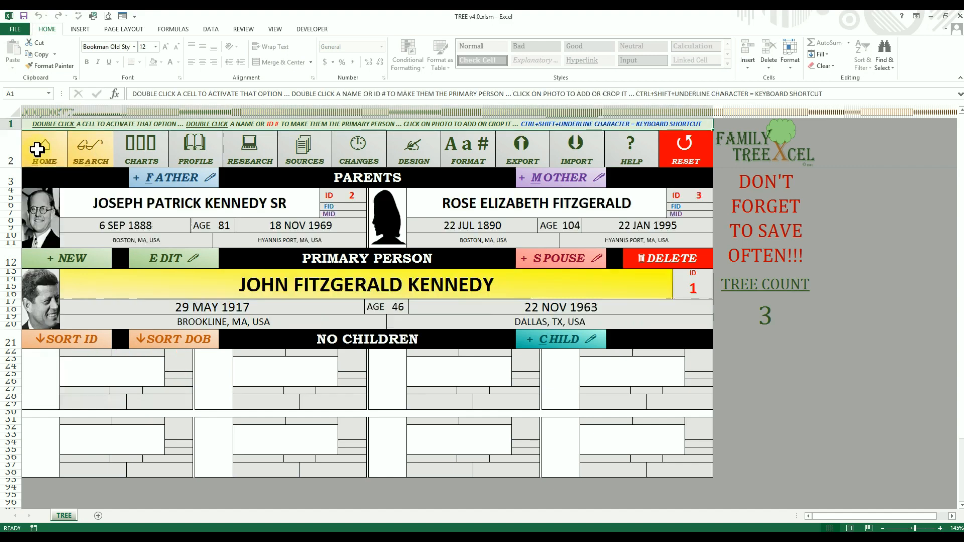
pyautogui.click(153, 145)
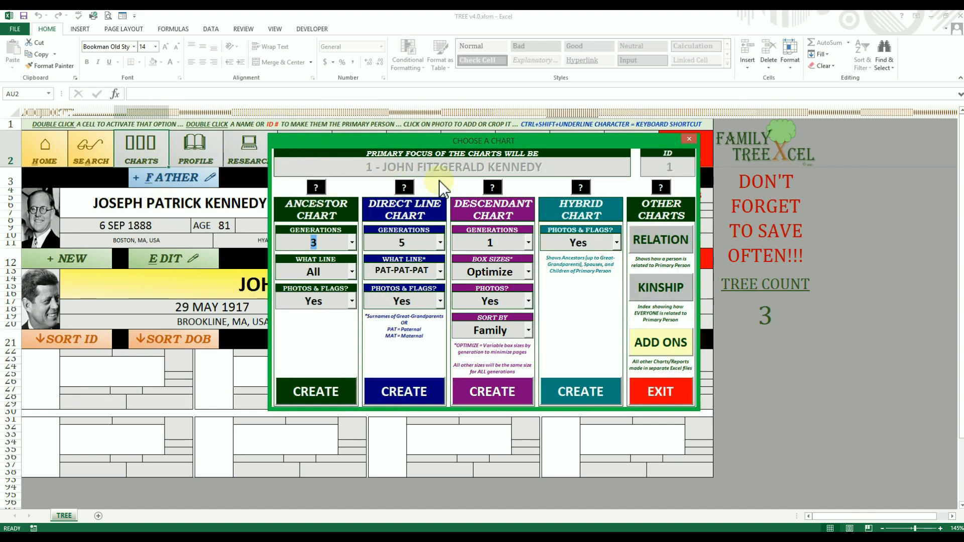
pyautogui.click(667, 392)
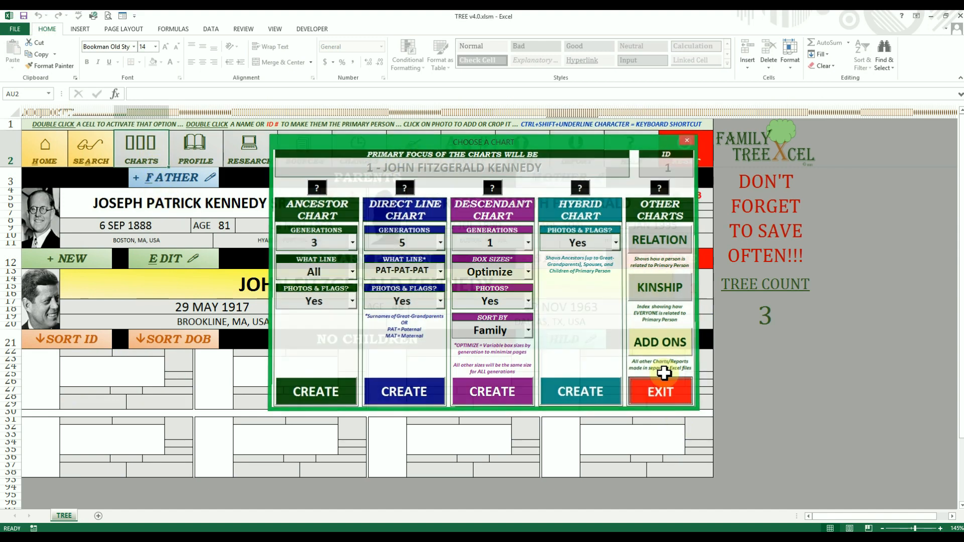
pyautogui.click(316, 156)
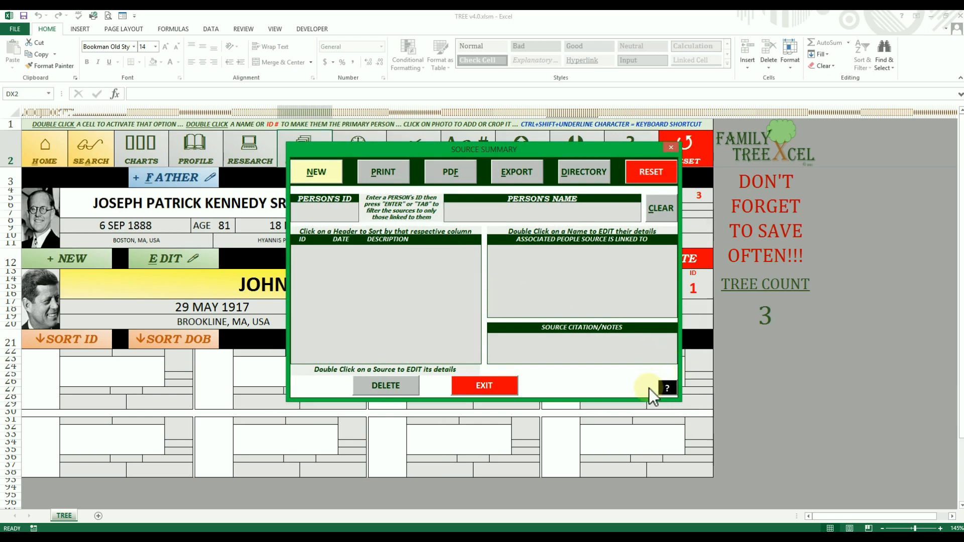
pyautogui.click(671, 147)
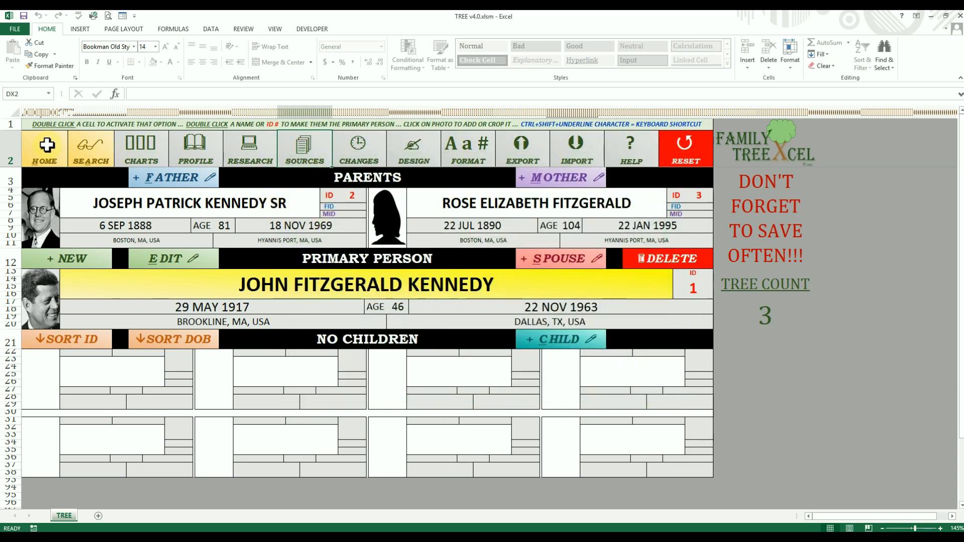